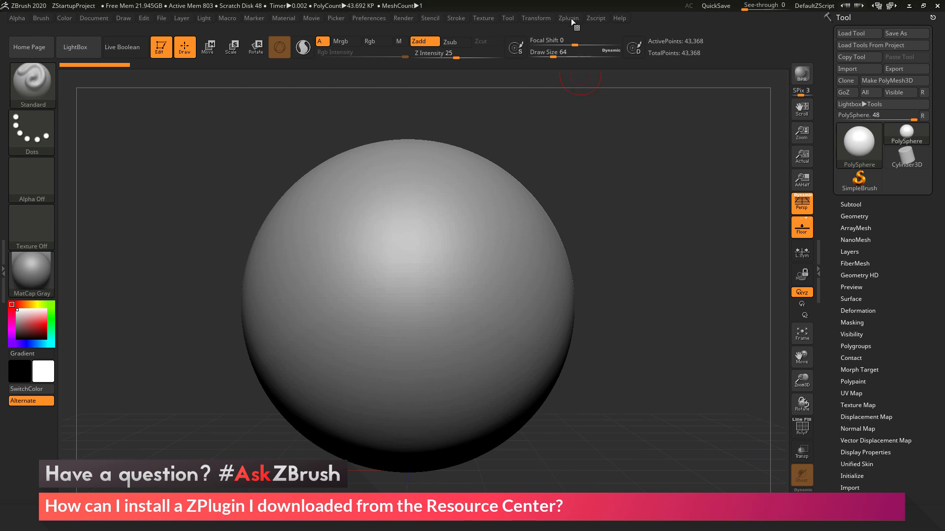
- Review the plugins already installed in ZBrush, examining the options of Decimation Master, Scale Master, 3D Print Hub and ZBrush To Photoshop
left_click(570, 19)
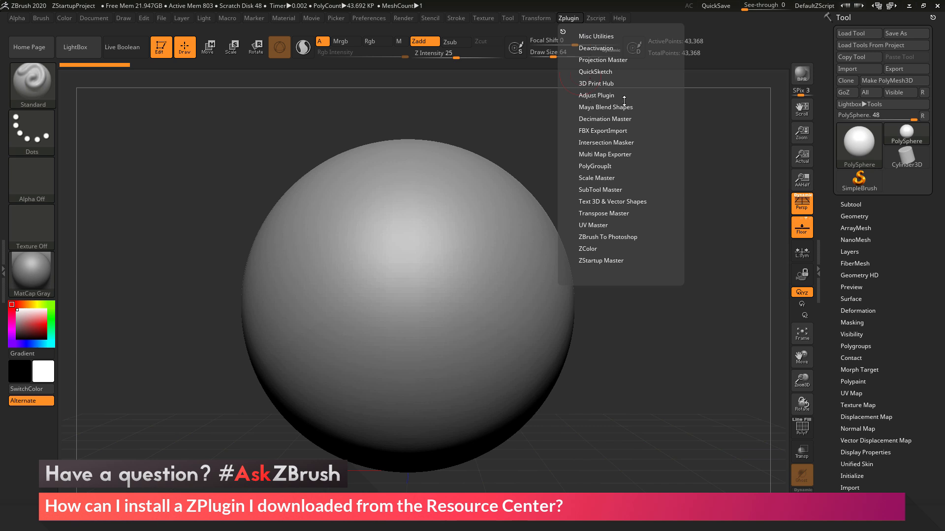
left_click(601, 119)
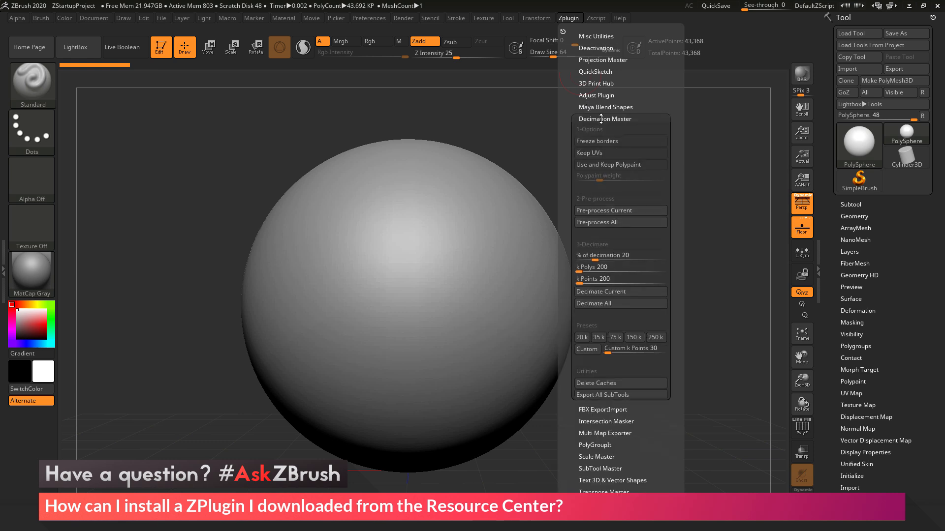
left_click(601, 119)
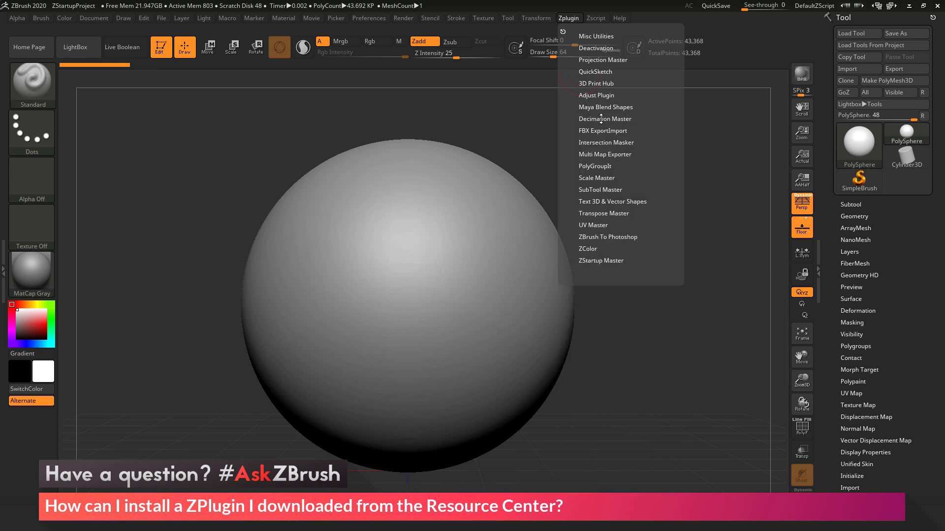
left_click(595, 177)
left_click(595, 178)
left_click(604, 83)
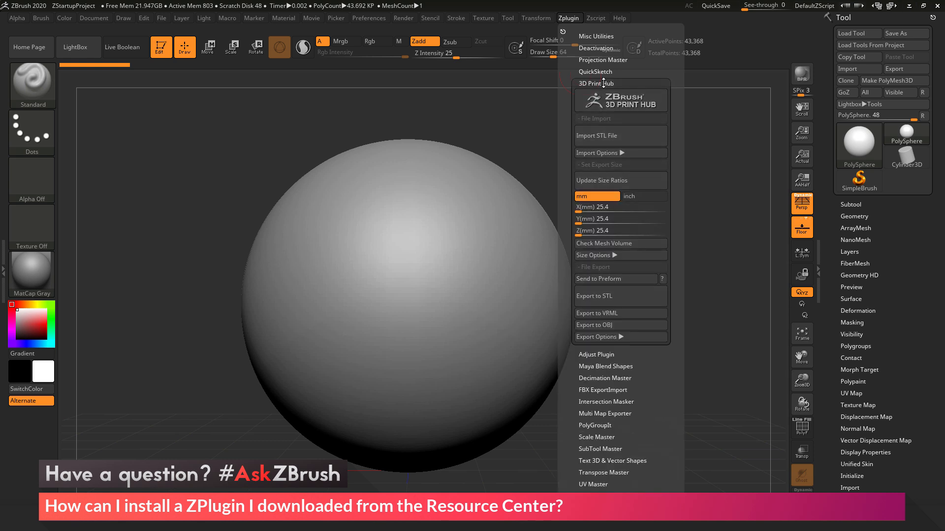
left_click(604, 83)
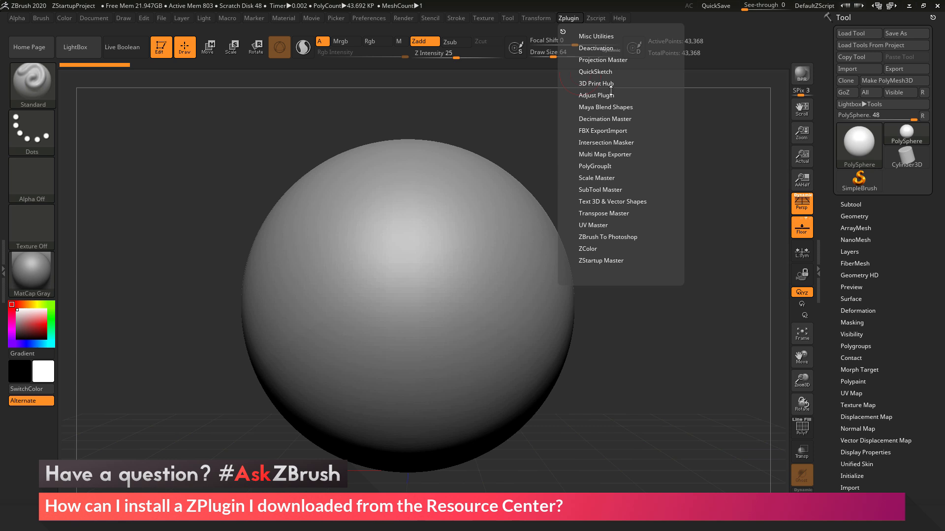
left_click(625, 237)
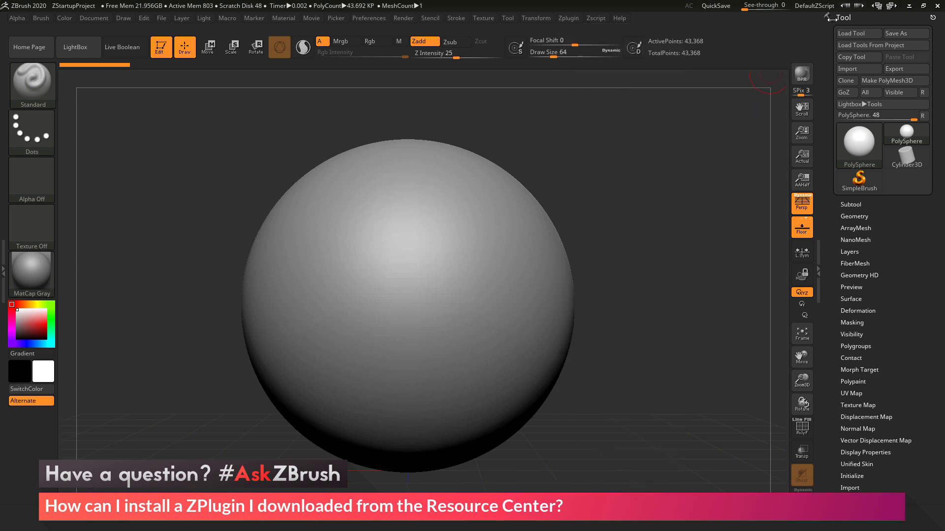
- Close ZBrush and, in the browser at pixologic.com, open the ZBrush Plugins page of the Resource Center
left_click(936, 8)
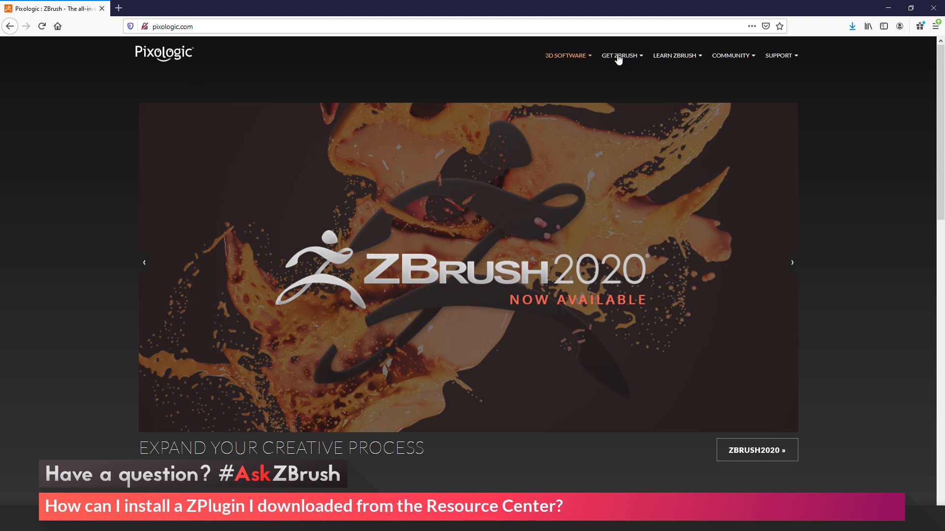
left_click(786, 58)
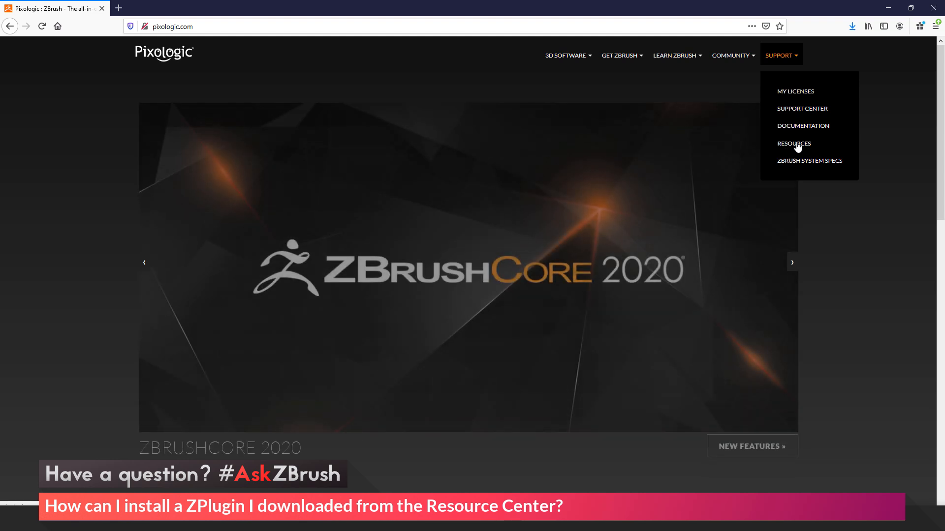
left_click(797, 146)
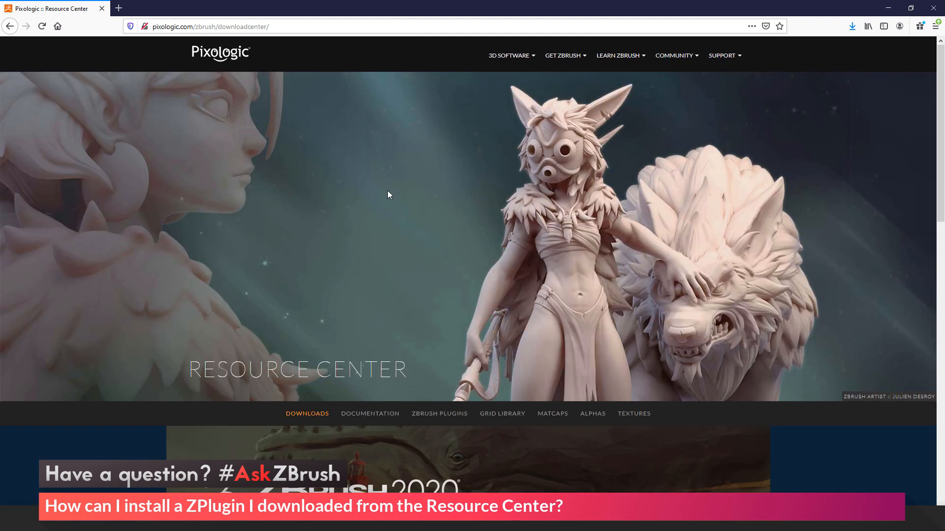
scroll(387, 195, "down", 3)
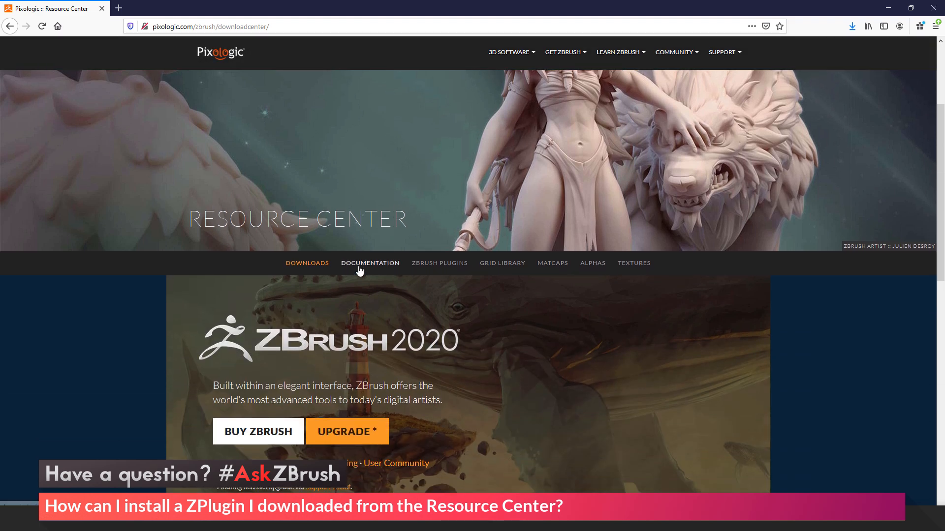
left_click(458, 266)
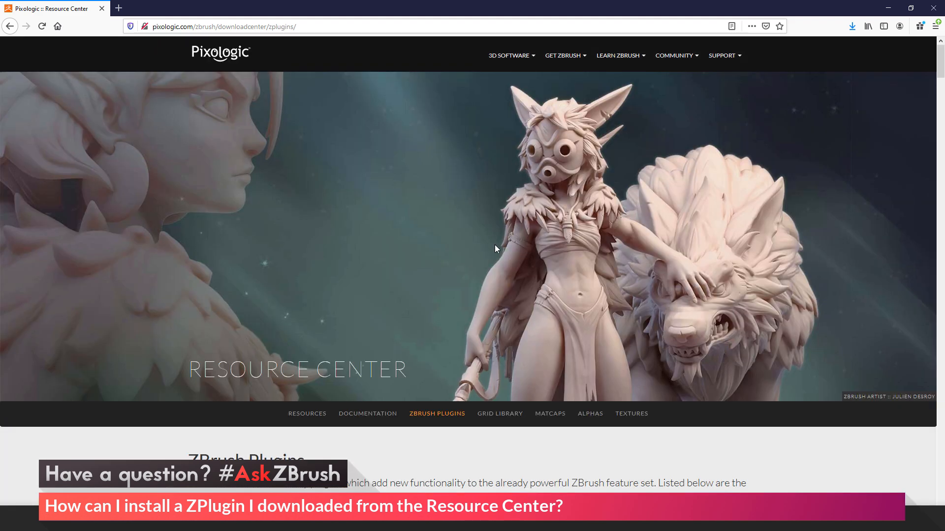
- Look through the plugins on the page that are included with the default ZBrush 2020 installation
scroll(494, 244, "down", 6)
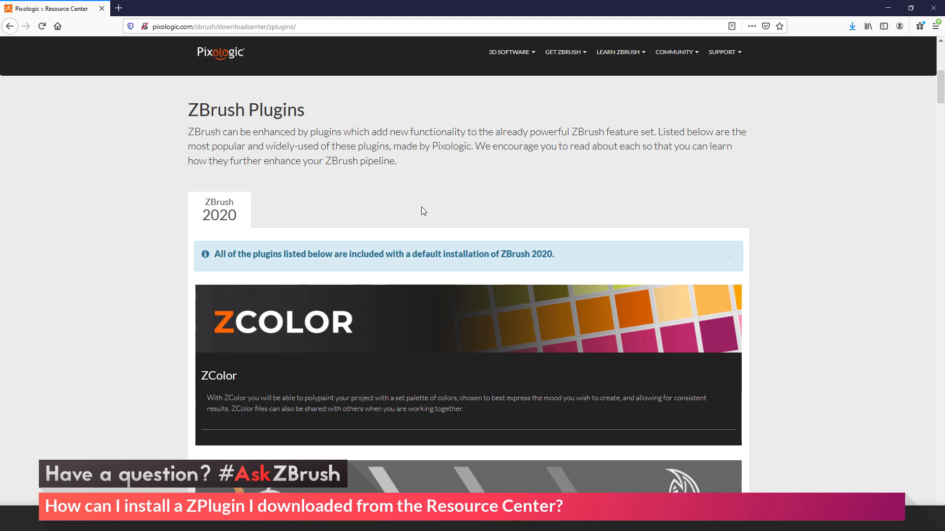
scroll(421, 206, "down", 8)
scroll(492, 259, "down", 4)
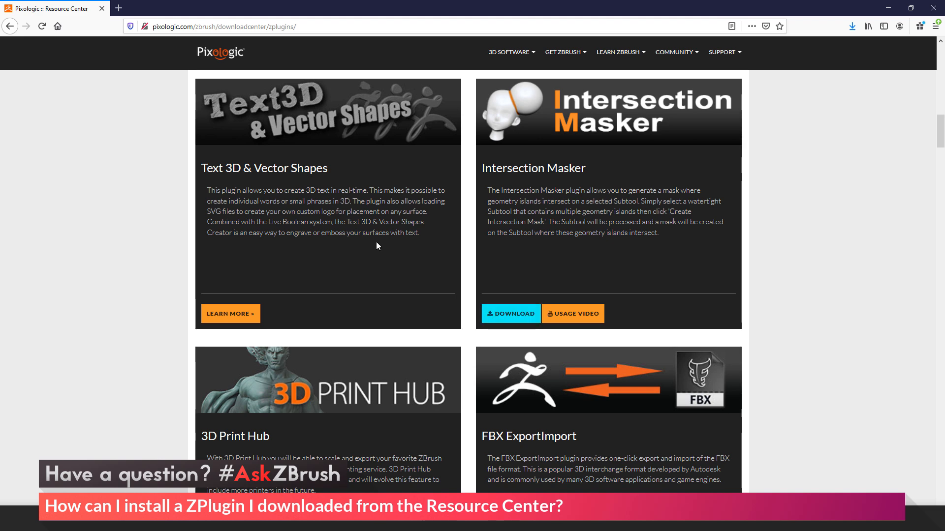
scroll(377, 245, "down", 6)
scroll(378, 246, "down", 11)
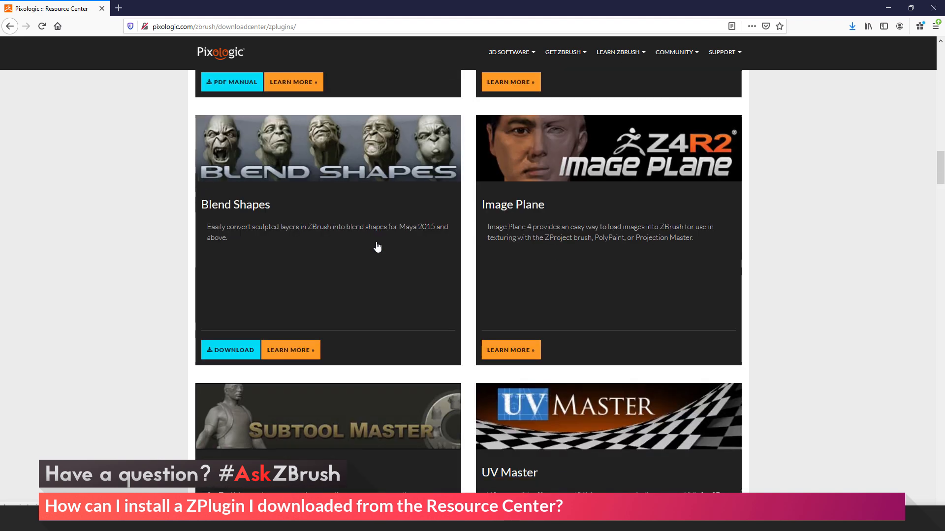
scroll(377, 245, "down", 12)
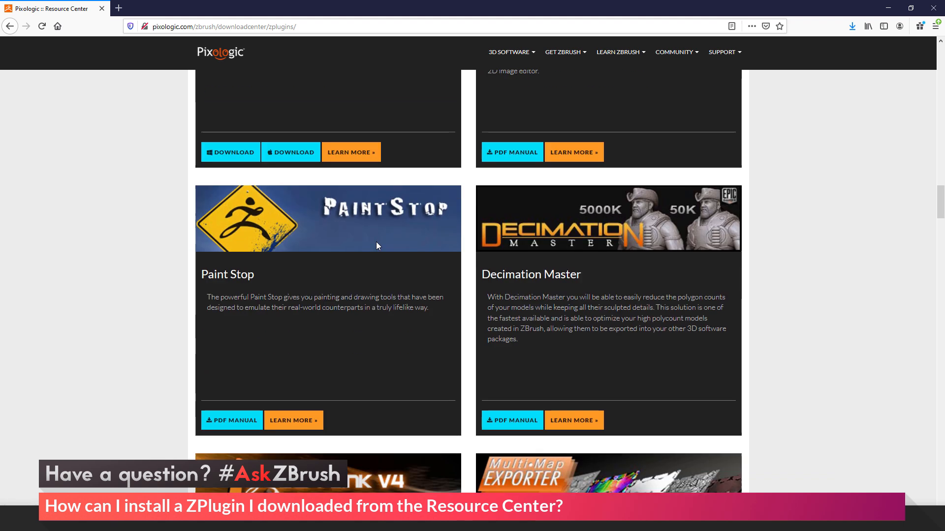
scroll(377, 245, "down", 7)
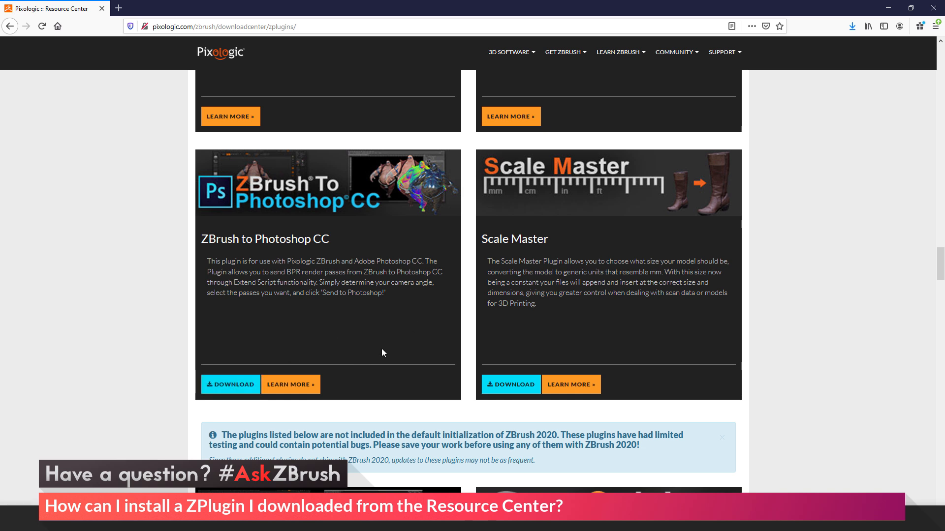
- Look through the additional downloadable plugins that are not included in the default ZBrush 2020 installation
scroll(411, 337, "down", 3)
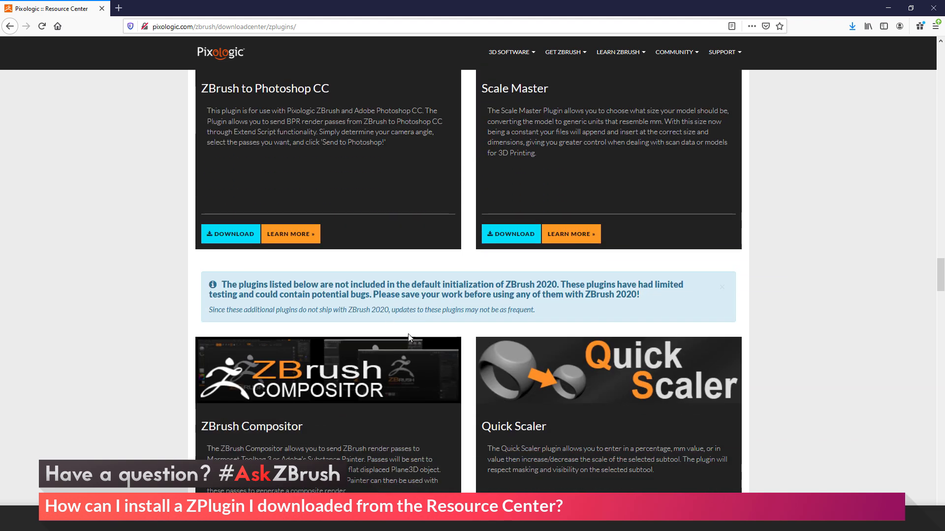
scroll(370, 298, "down", 3)
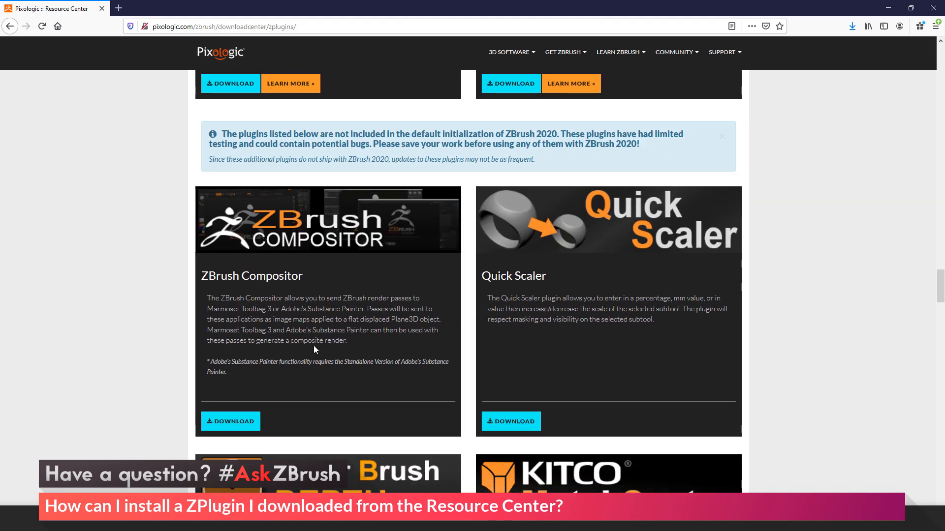
scroll(400, 323, "down", 3)
scroll(399, 323, "down", 4)
scroll(400, 320, "down", 11)
scroll(399, 323, "down", 7)
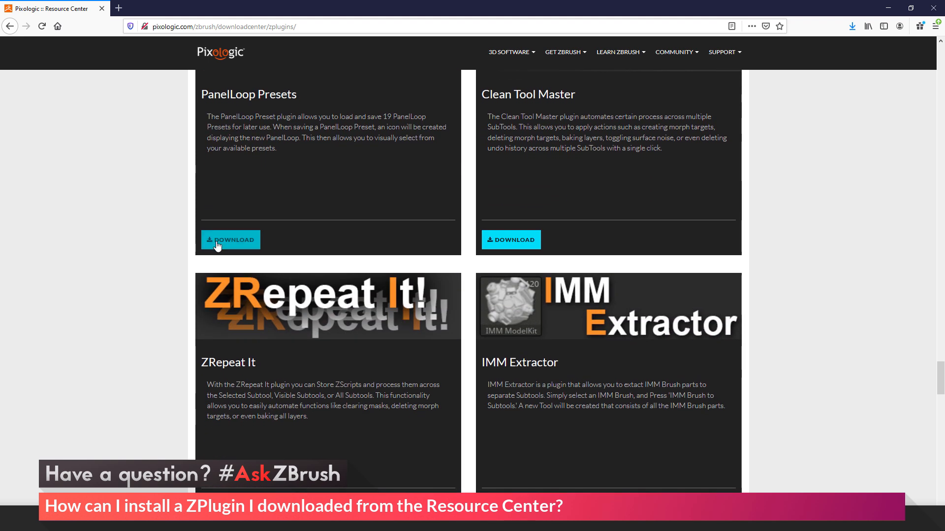
scroll(381, 302, "down", 5)
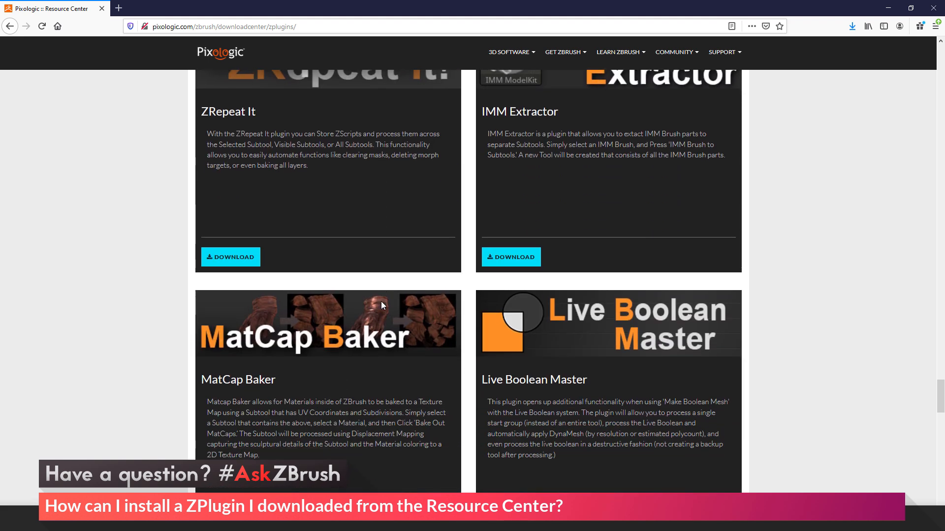
scroll(382, 302, "down", 3)
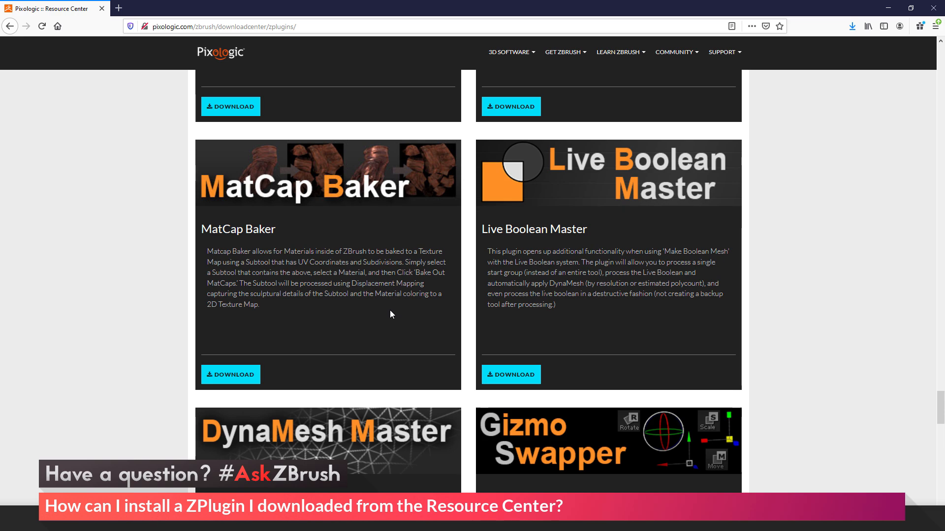
- Download the ZBrush to Photoshop CC plugin and save ZBrushToPhotoshopCC_v5.1_Install.zip to the Desktop
scroll(390, 313, "up", 20)
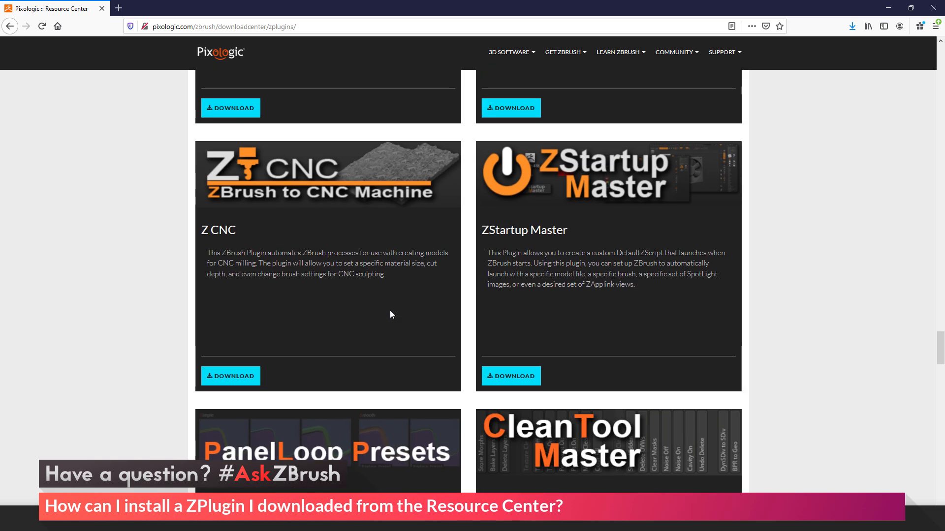
scroll(390, 313, "up", 18)
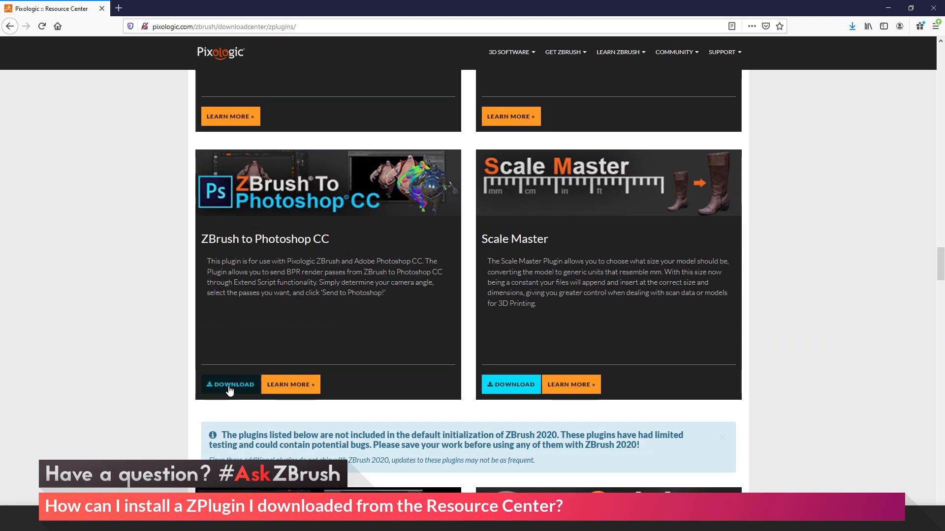
left_click(236, 388)
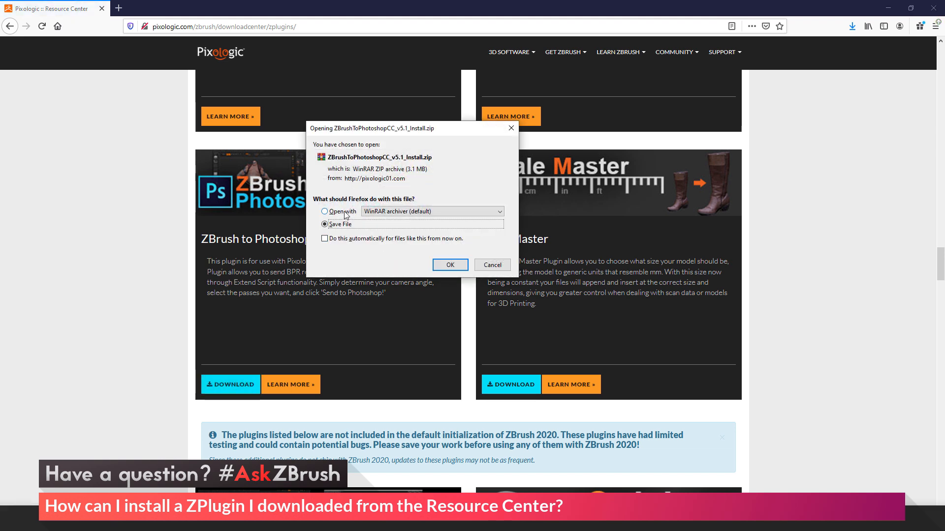
left_click(450, 269)
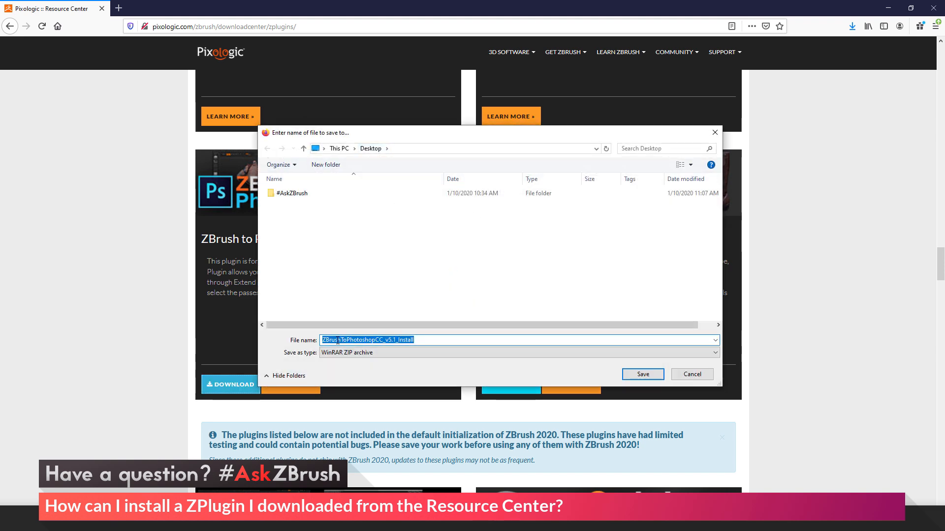
left_click(642, 375)
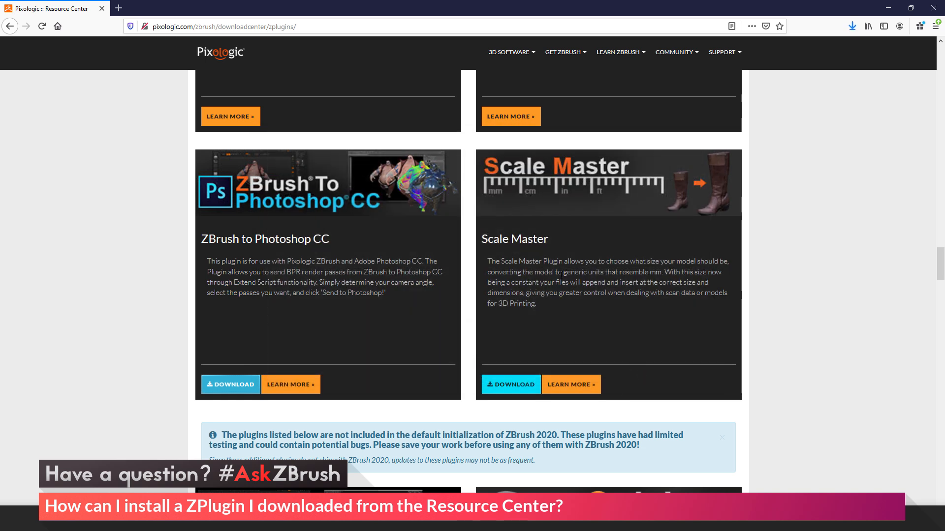
- Minimize the browser, open the downloaded plugin archive from the desktop in WinRAR, and move its window clear of the desktop's centre
left_click(887, 7)
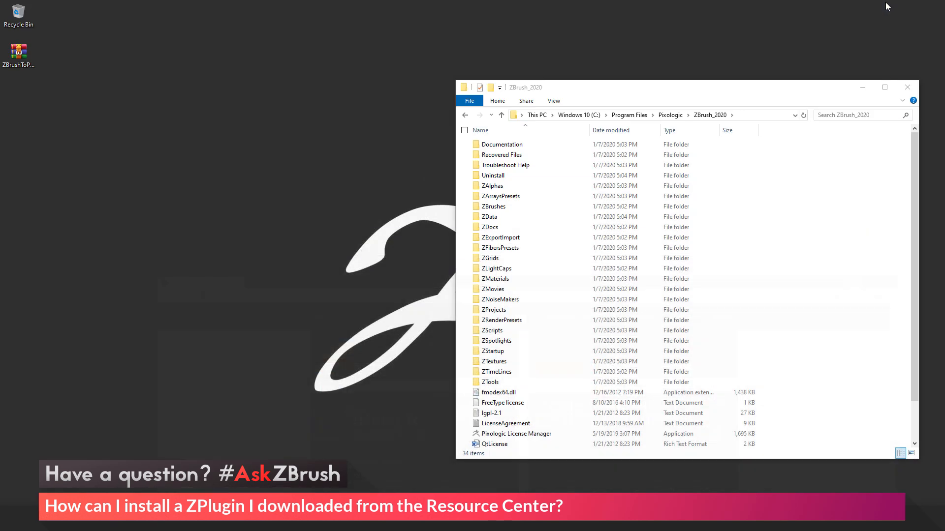
left_click(30, 65)
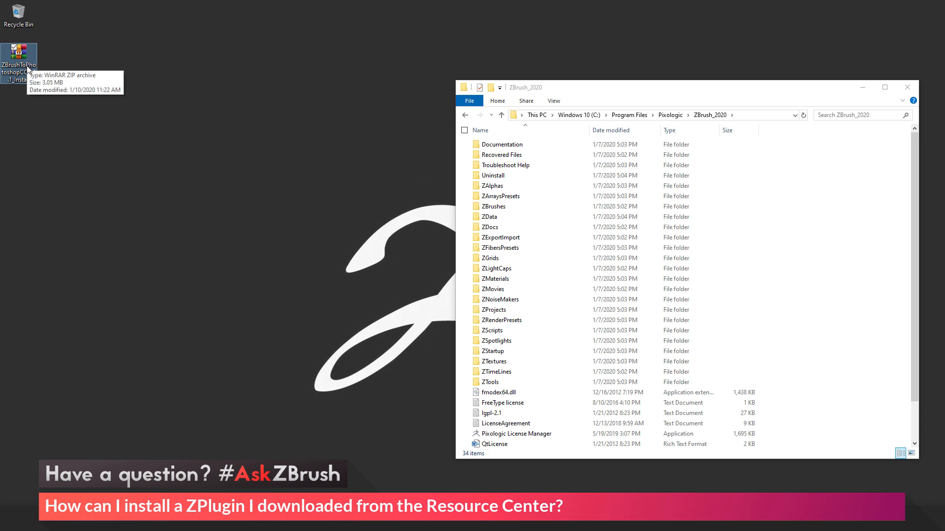
double_click(26, 66)
left_click_drag(266, 138, 201, 143)
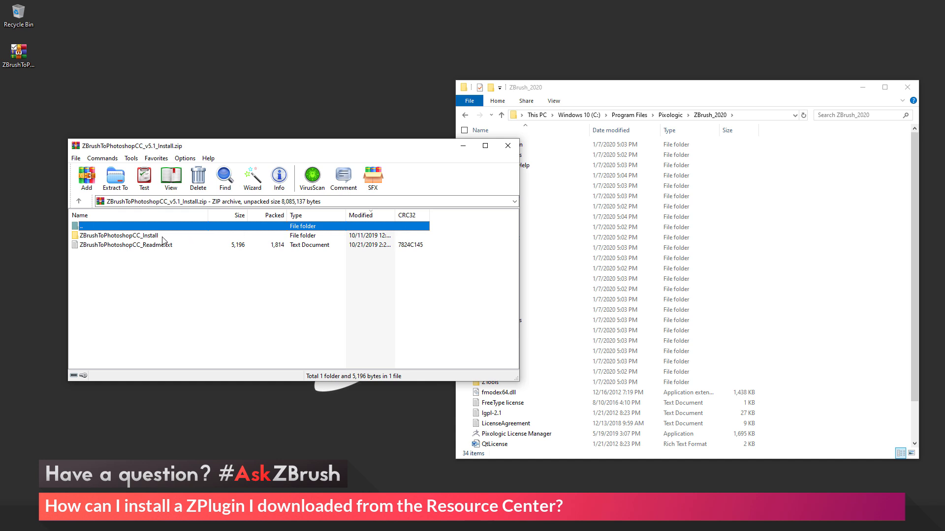
- Open ZBrushToPhotoshopCC_Readme.txt from the archive and read its install instructions and troubleshooting notes
left_click(146, 238)
left_click(144, 246)
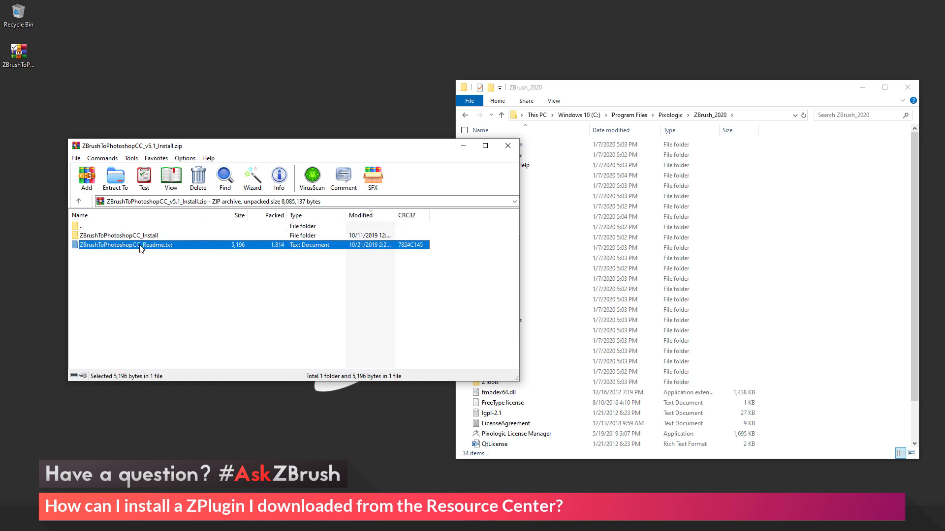
double_click(148, 250)
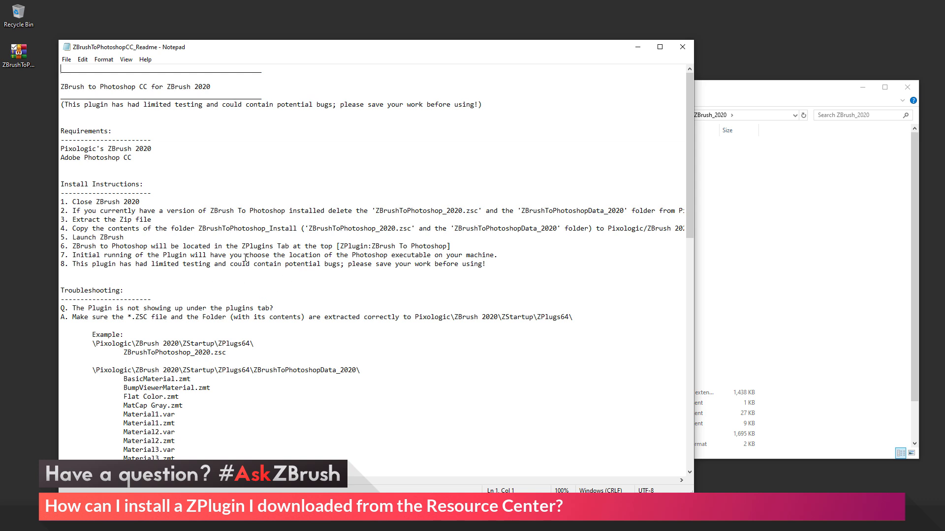
scroll(175, 279, "down", 7)
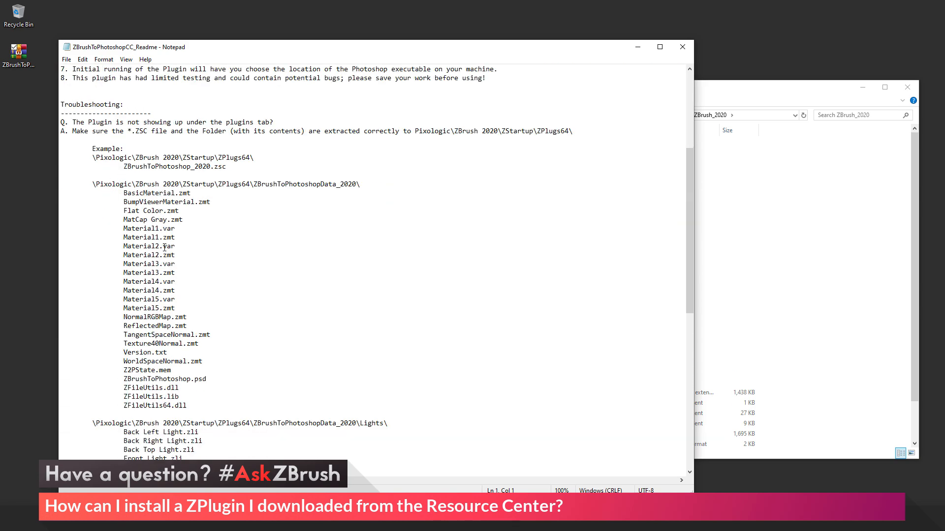
scroll(187, 256, "down", 13)
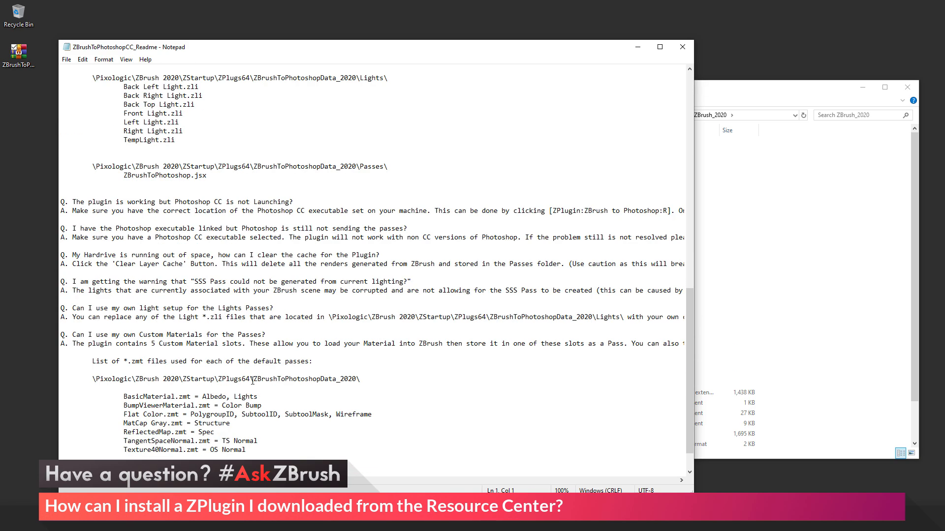
scroll(290, 305, "up", 20)
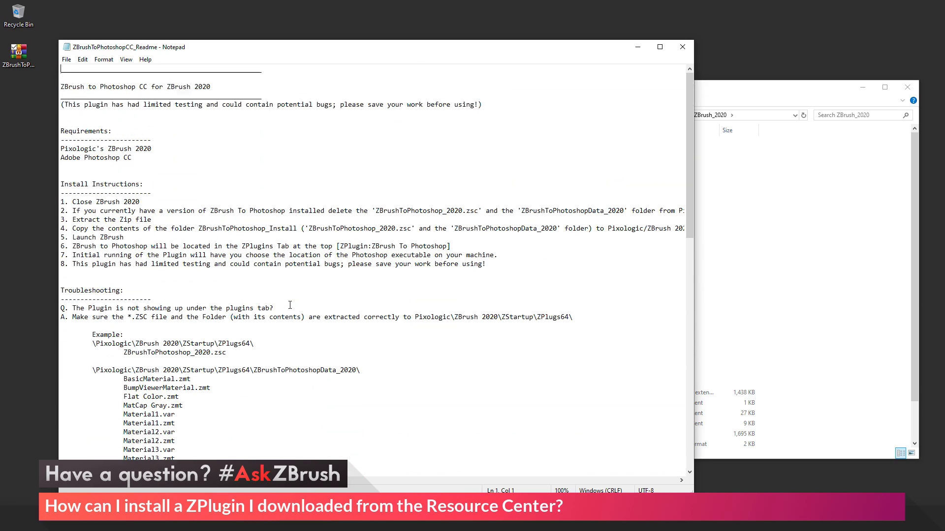
scroll(290, 305, "down", 20)
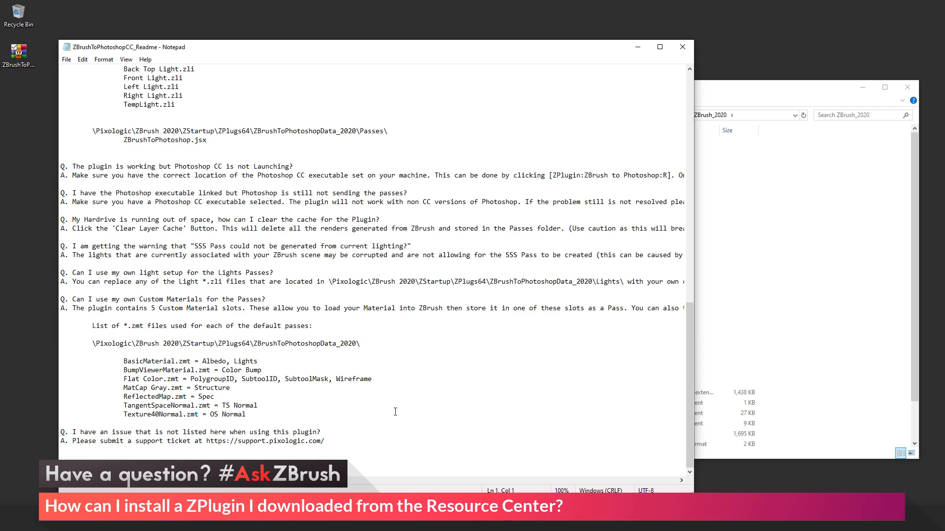
- Close the readme, extract the ZBrushToPhotoshopCC_Install folder from the archive to the desktop, and close the archive
left_click(679, 51)
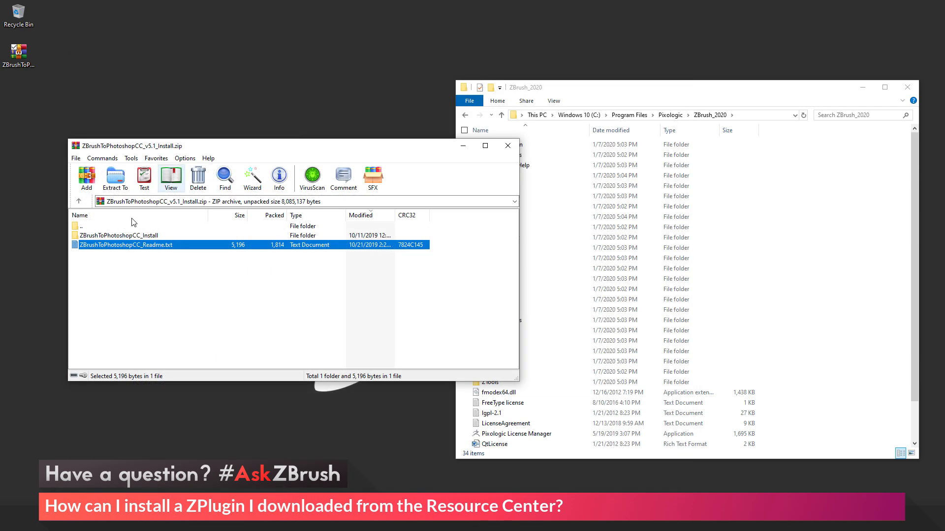
left_click(181, 278)
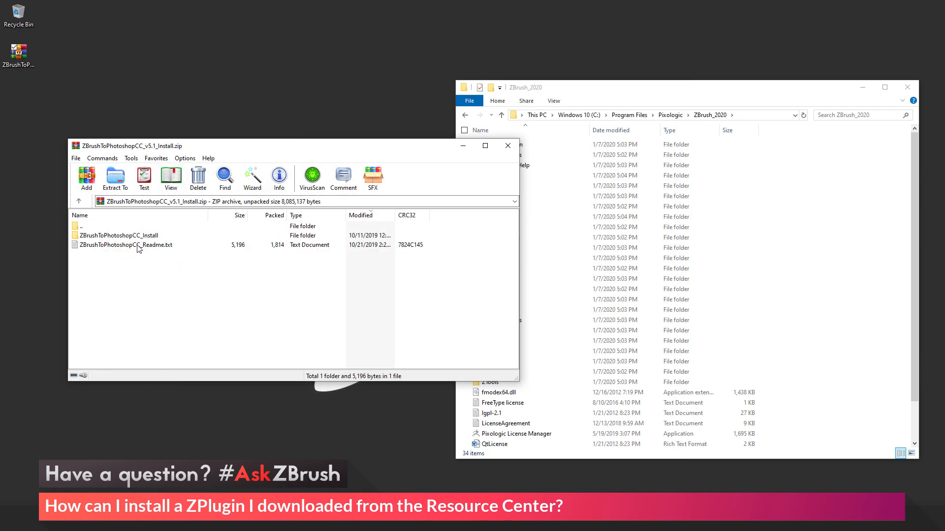
left_click(112, 237)
left_click_drag(138, 239, 212, 87)
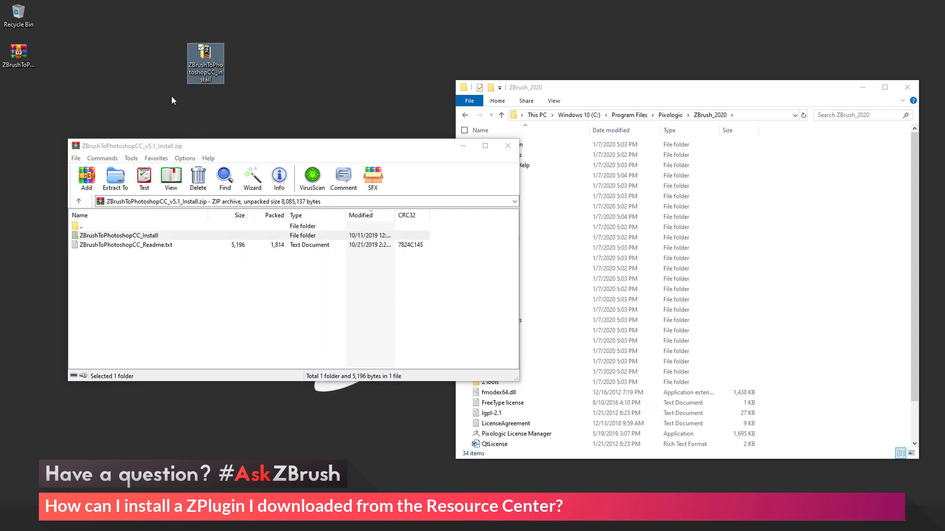
left_click(508, 145)
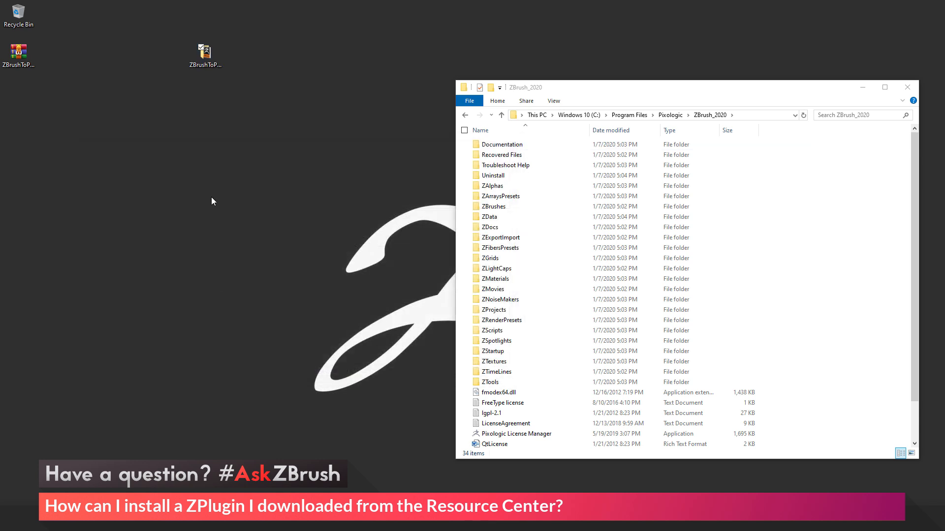
- Open the extracted ZBrushToPhotoshopCC_Install folder beside the ZBrush_2020 window and copy ZBrushToPhotoshopData_2020 and ZBrushToPhotoshop_2020
double_click(209, 64)
left_click_drag(663, 101, 240, 100)
left_click(124, 153)
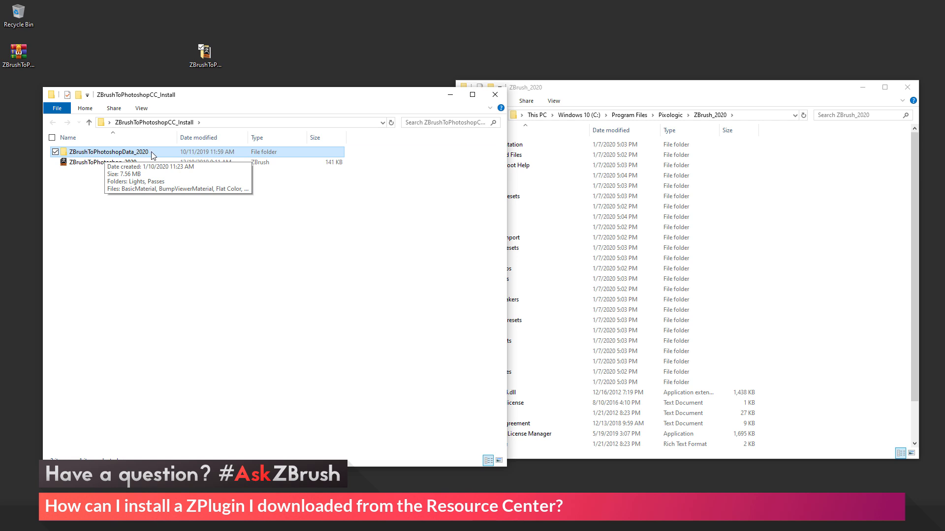
left_click(110, 167)
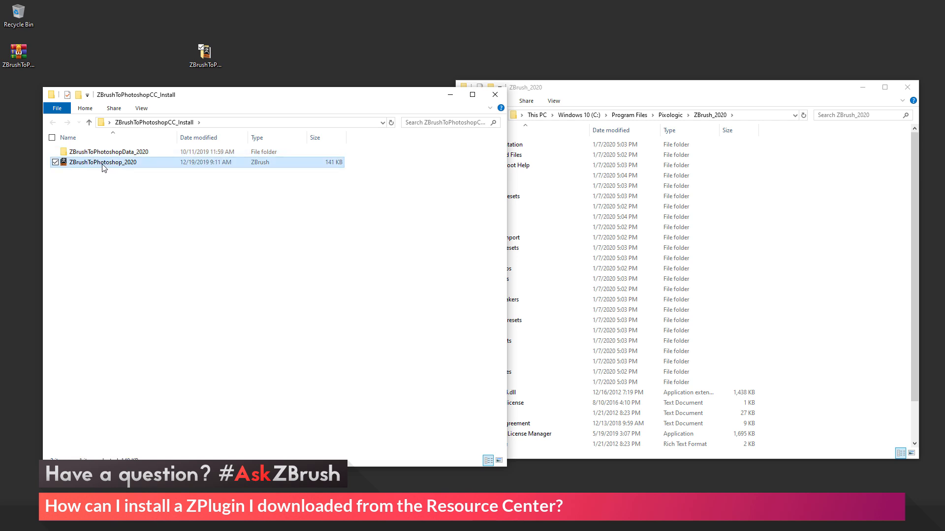
left_click(134, 153)
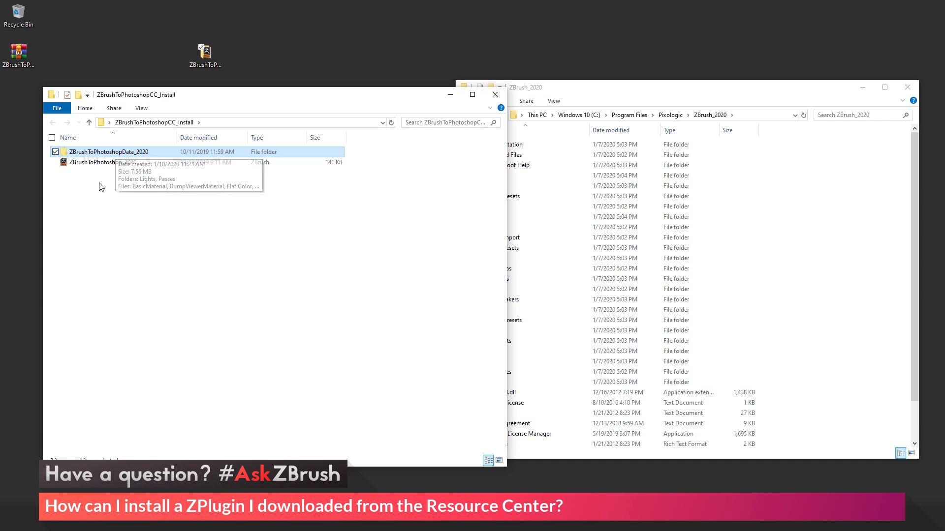
left_click(102, 196)
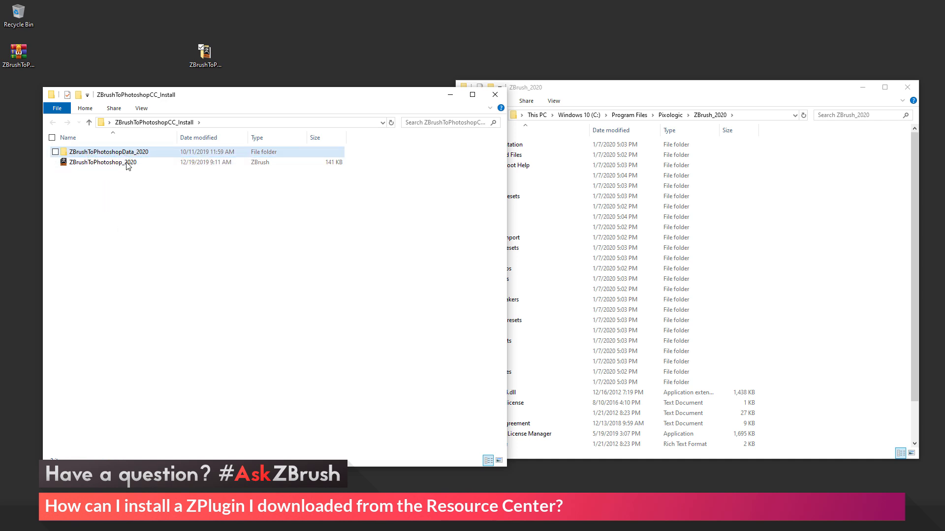
left_click_drag(145, 238, 110, 154)
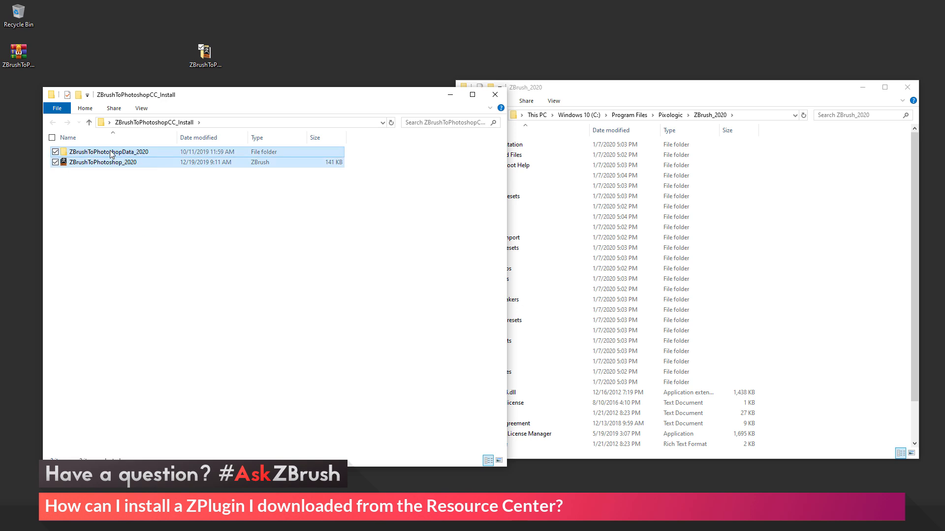
right_click(110, 154)
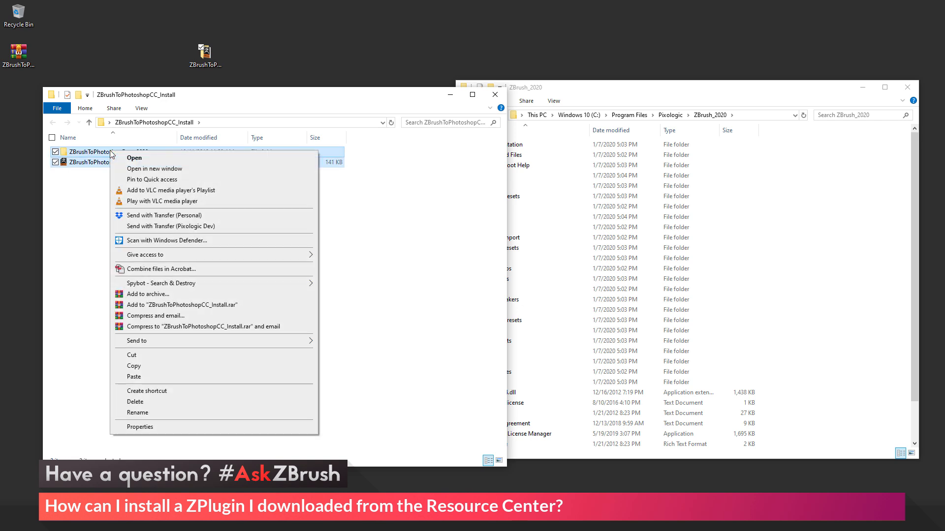
left_click(146, 369)
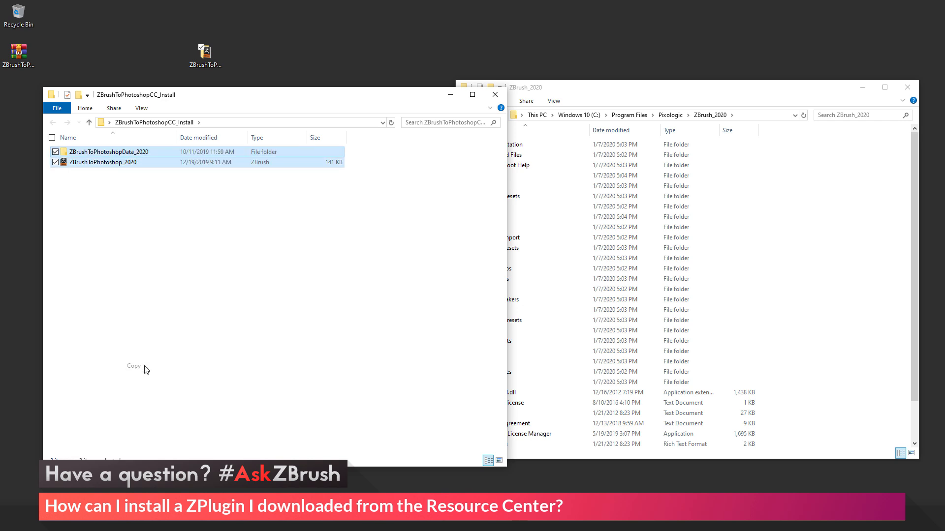
- In the ZBrush_2020 installation folder, open ZStartup and its ZPlugs64 subfolder
left_click(559, 82)
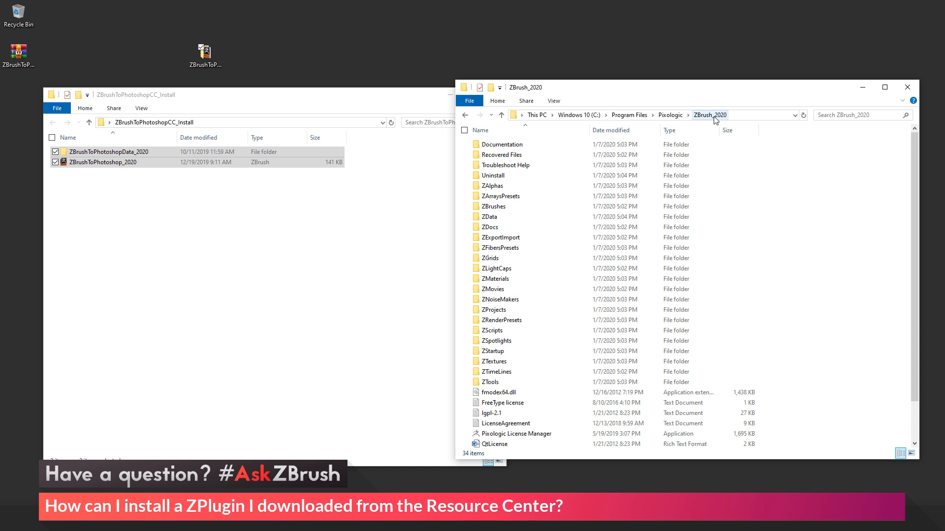
double_click(490, 351)
left_click(489, 332)
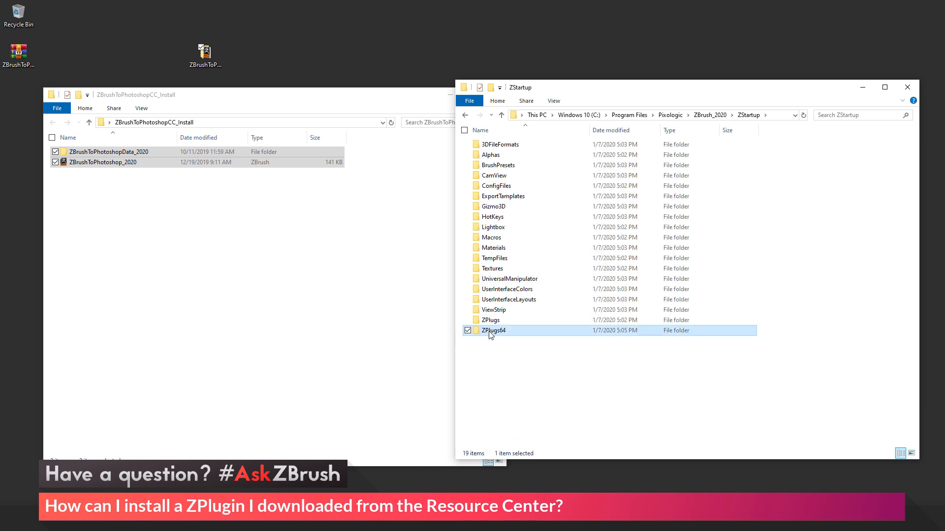
double_click(507, 335)
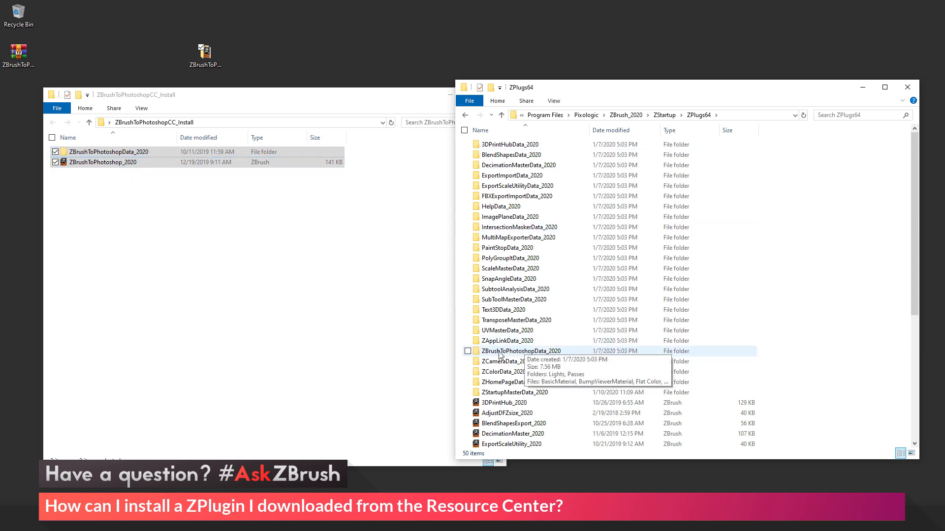
- Delete the existing ZBrushToPhotoshopData_2020 folder and ZBrushToPhotoshop_2020 plugin file from ZPlugs64
left_click(525, 353)
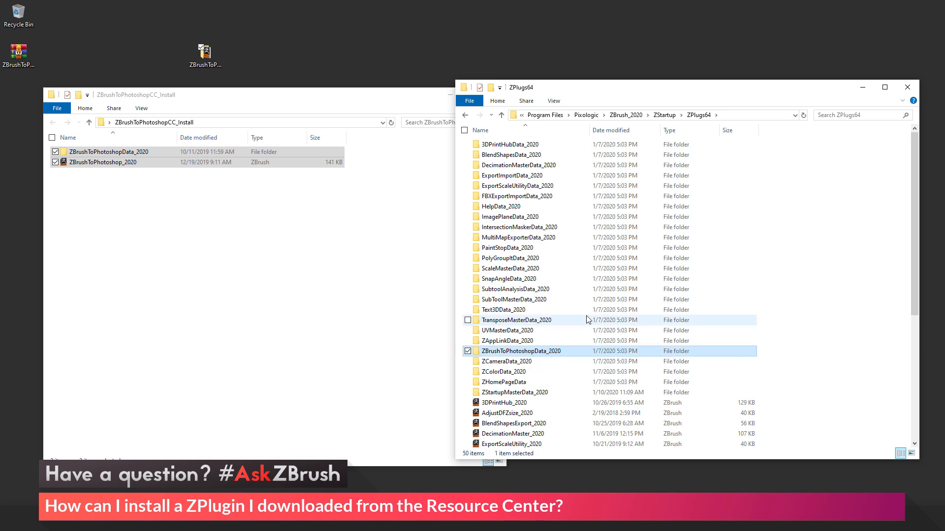
scroll(588, 318, "down", 3)
scroll(584, 318, "down", 4)
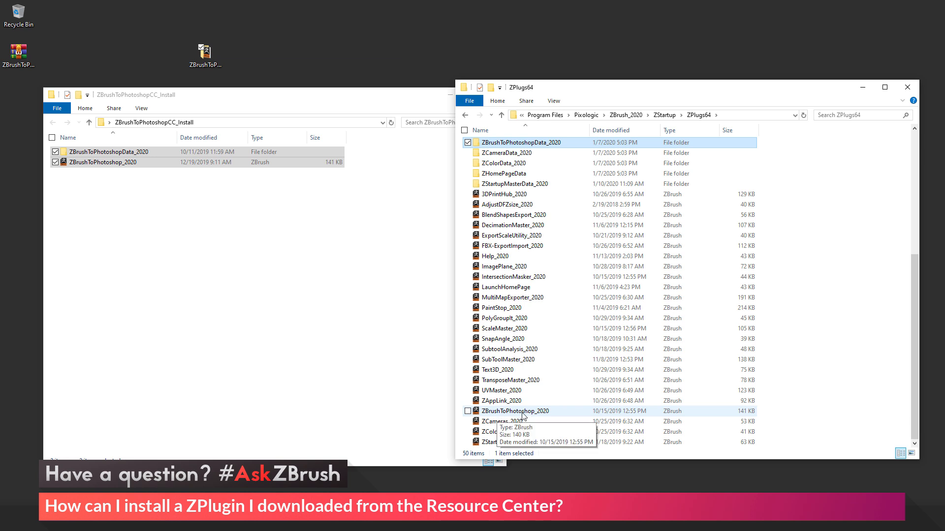
left_click(531, 413, "ctrl")
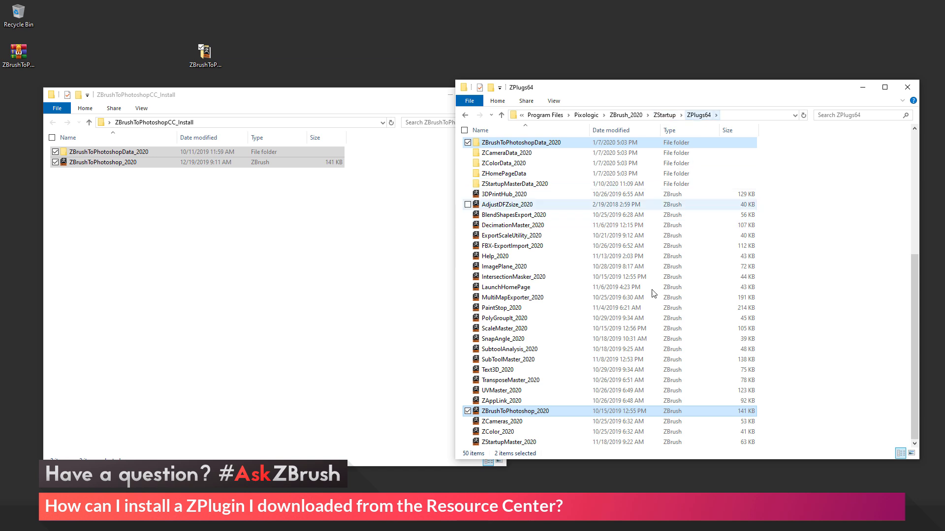
right_click(580, 412)
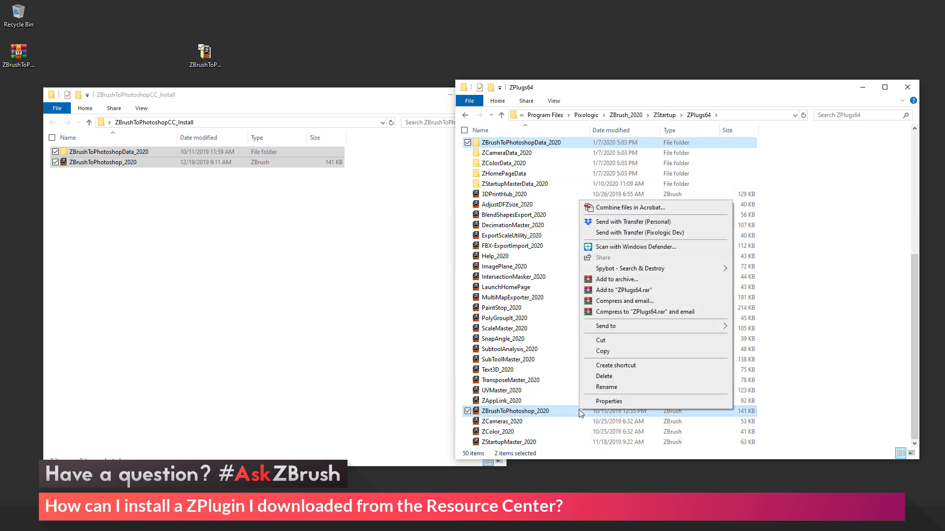
left_click(605, 379)
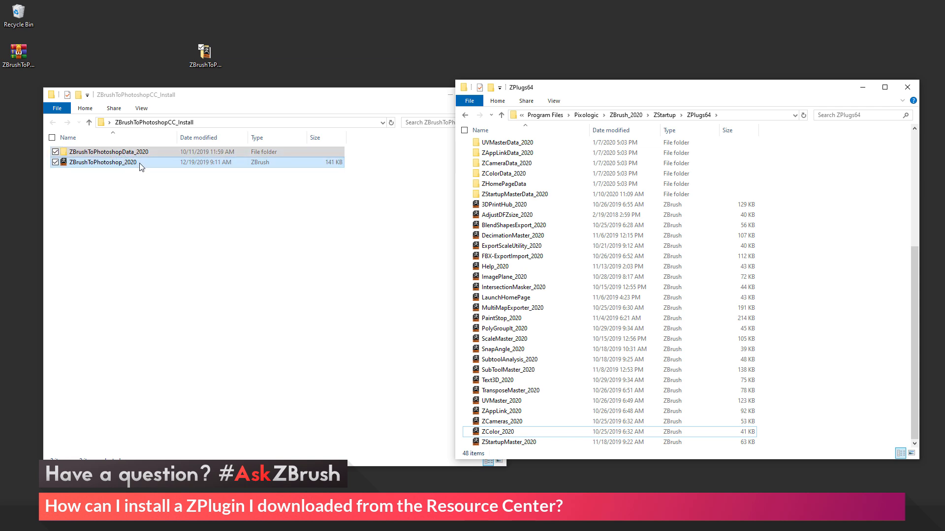
- Paste the copied ZBrushToPhotoshopData_2020 folder and ZBrushToPhotoshop_2020 file into ZPlugs64 and clear their selection
right_click(774, 281)
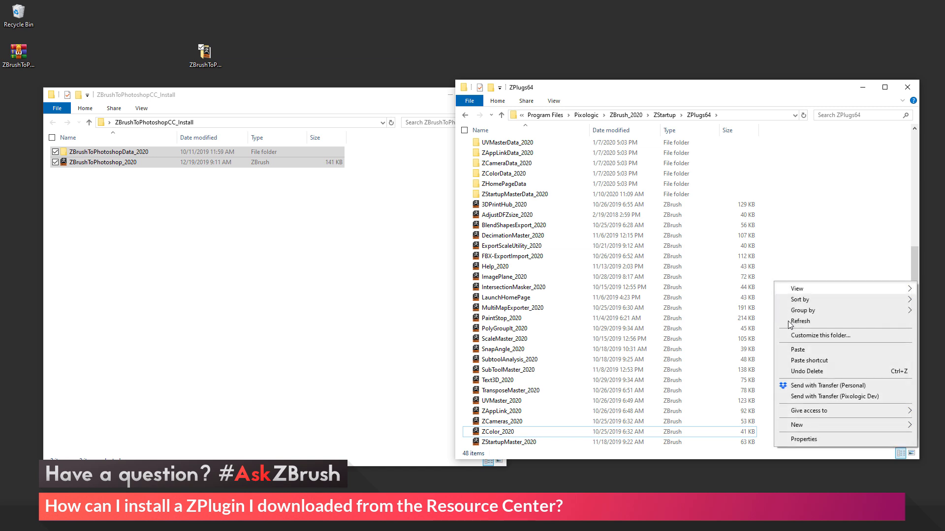
left_click(795, 351)
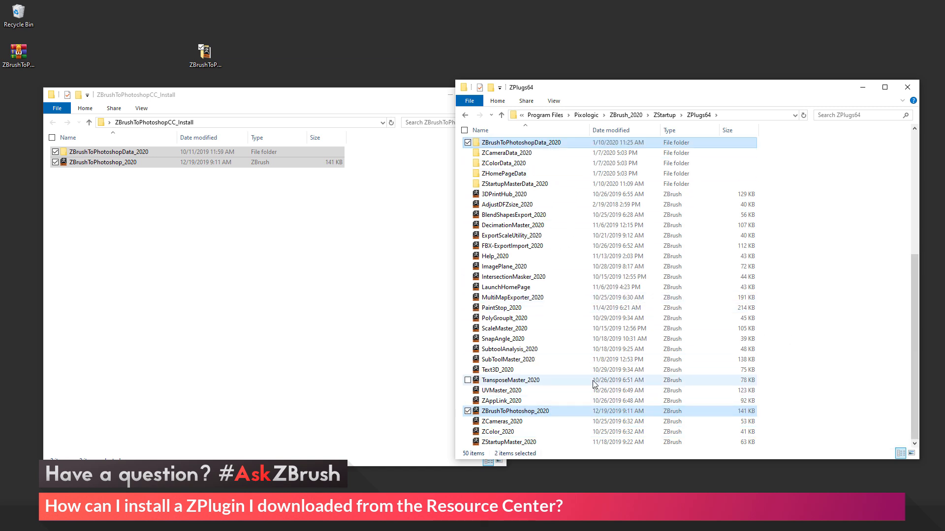
left_click(520, 217)
scroll(522, 227, "up", 7)
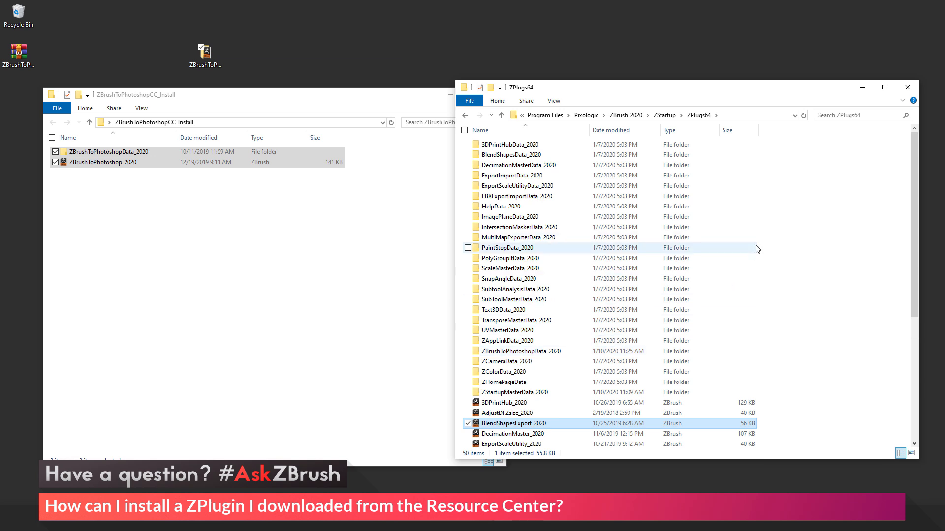
- Launch ZBrush from the ZBrush_2020 folder to check the ZBrush To Photoshop plugin, and close it without saving the project
left_click(636, 116)
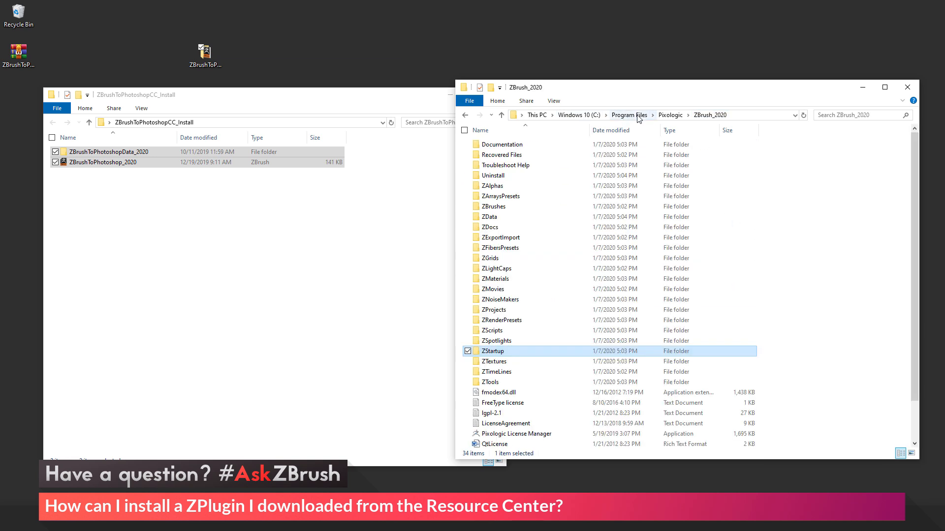
scroll(541, 347, "down", 2)
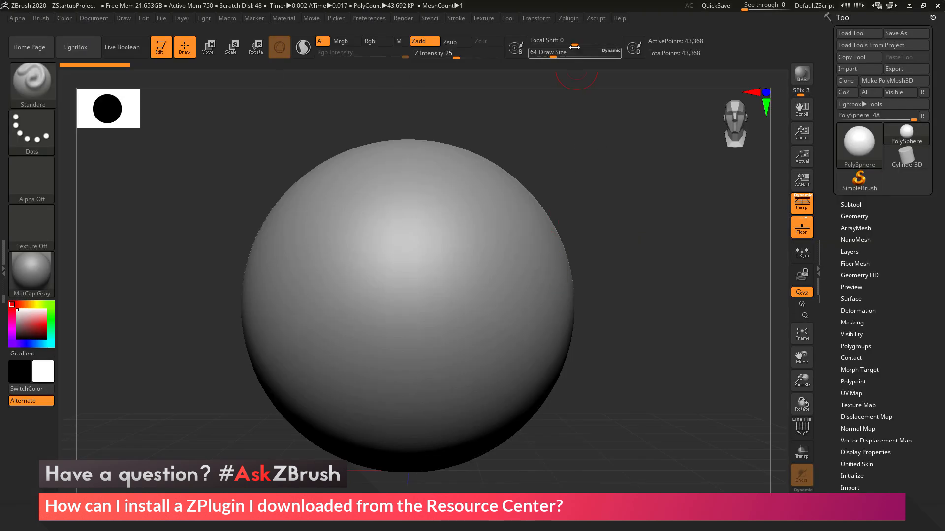
left_click(568, 19)
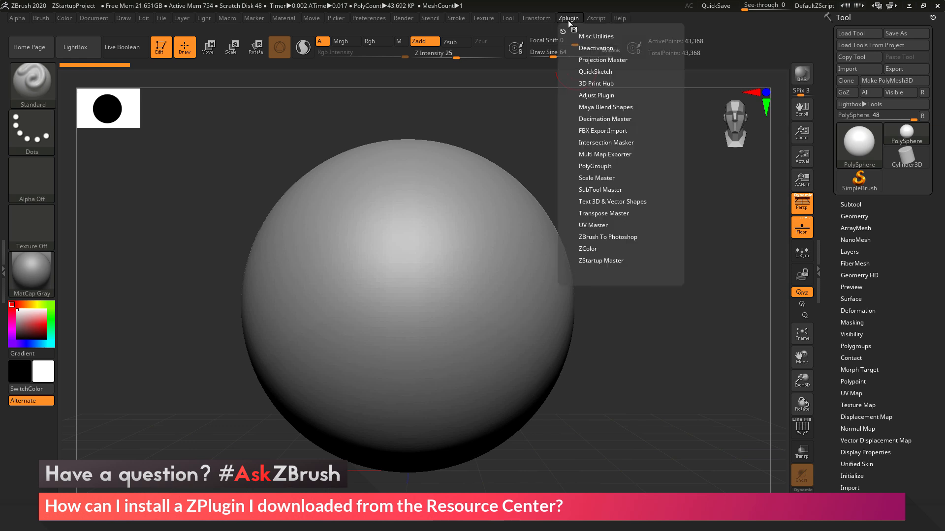
left_click(601, 238)
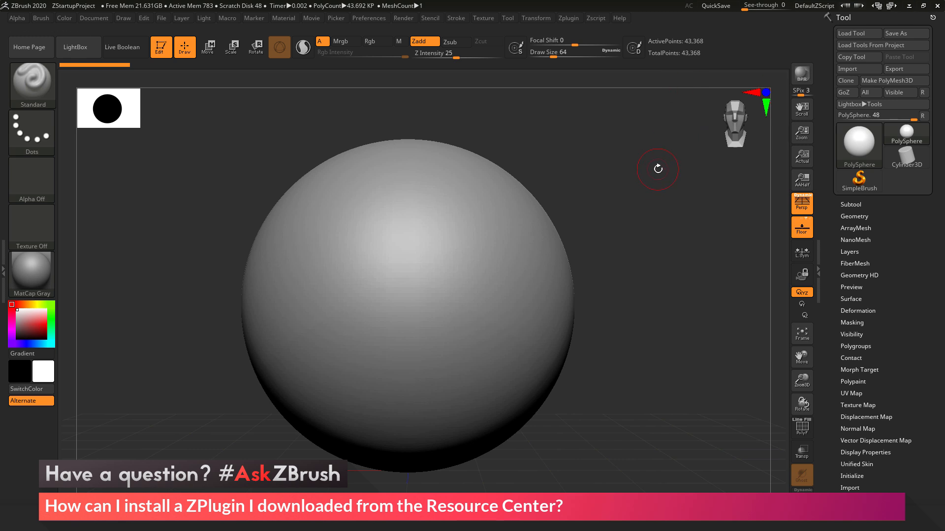
left_click(937, 5)
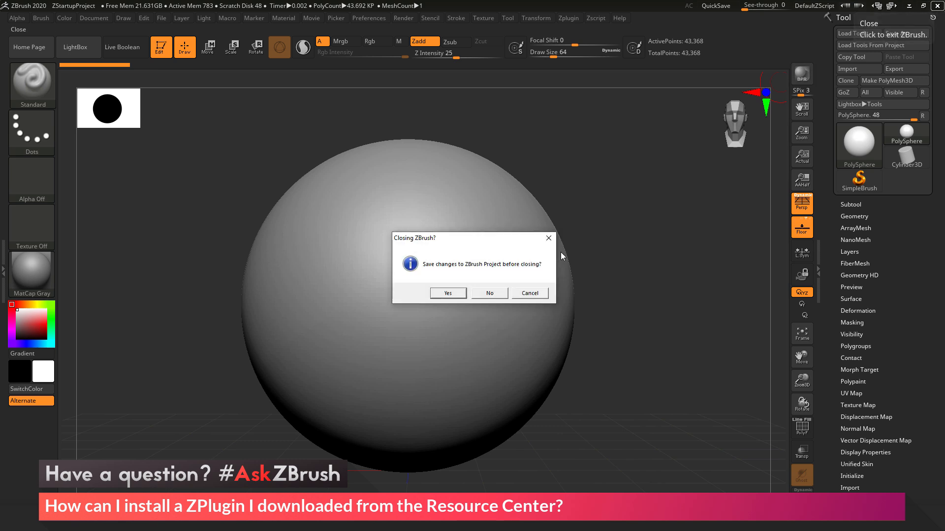
left_click(497, 299)
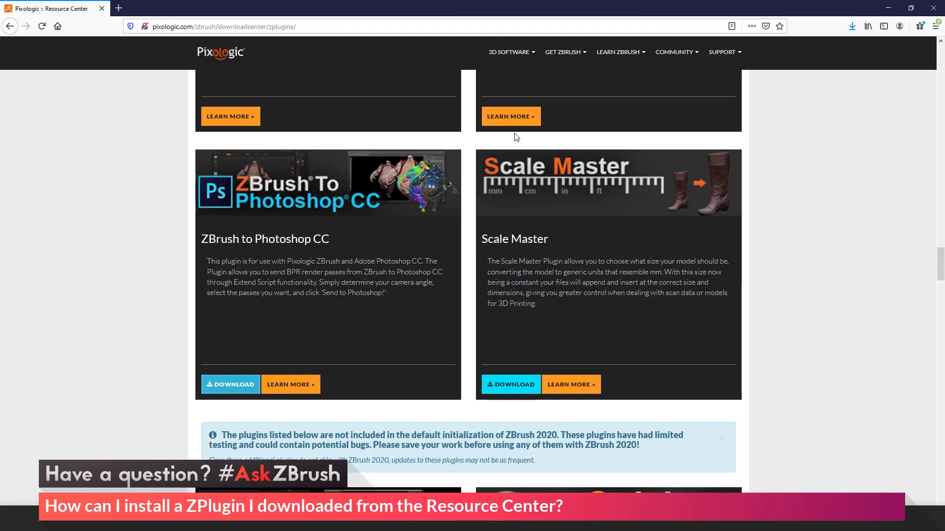
- In the browser, download the Layer Brush Depth plugin from the Resource Center and save LayerBrushDepth_v2.0_Install to the Desktop
scroll(470, 180, "down", 7)
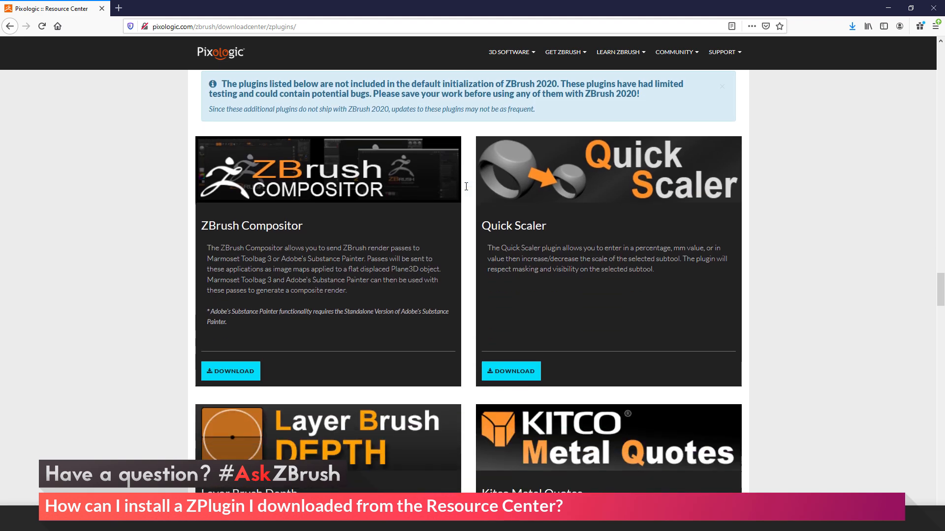
scroll(316, 183, "down", 6)
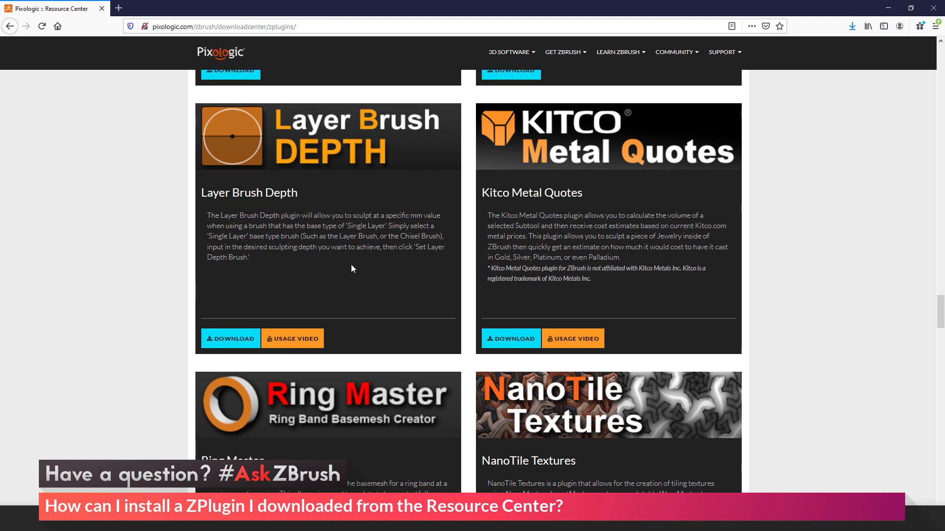
left_click(236, 343)
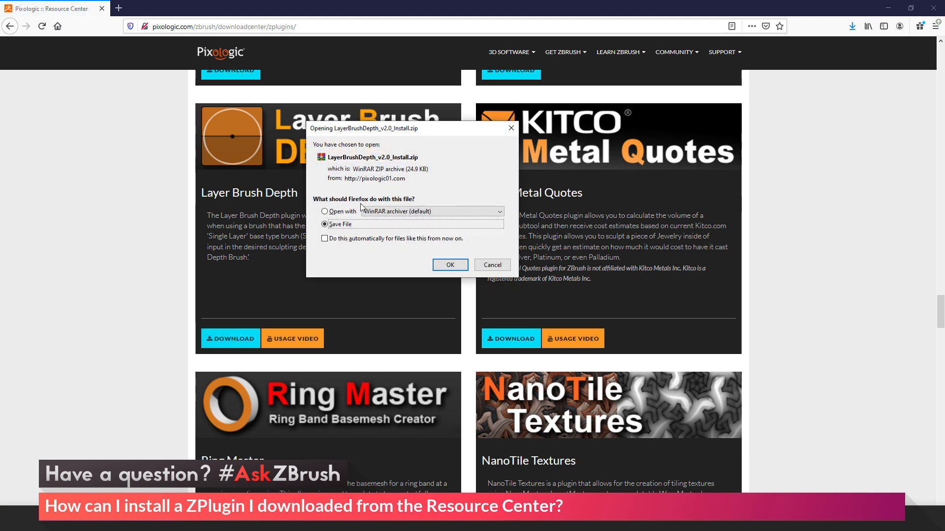
left_click(448, 266)
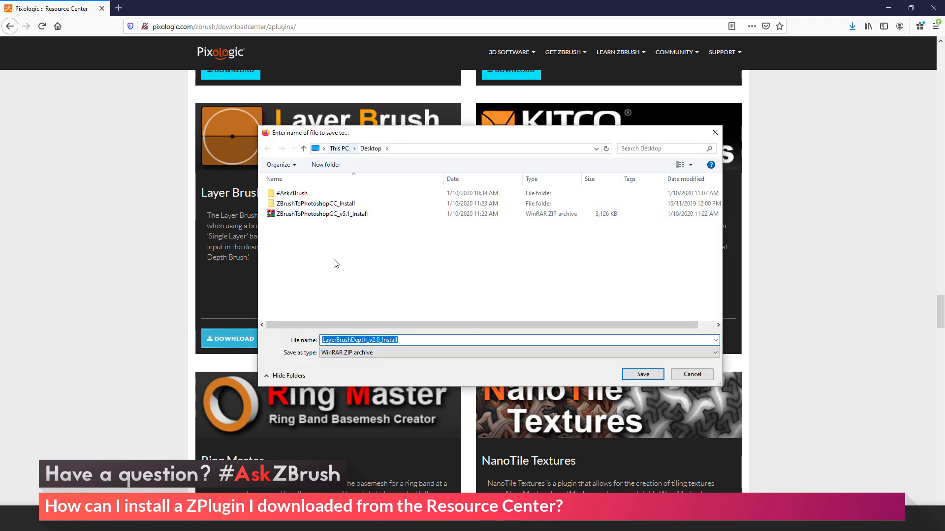
left_click(640, 374)
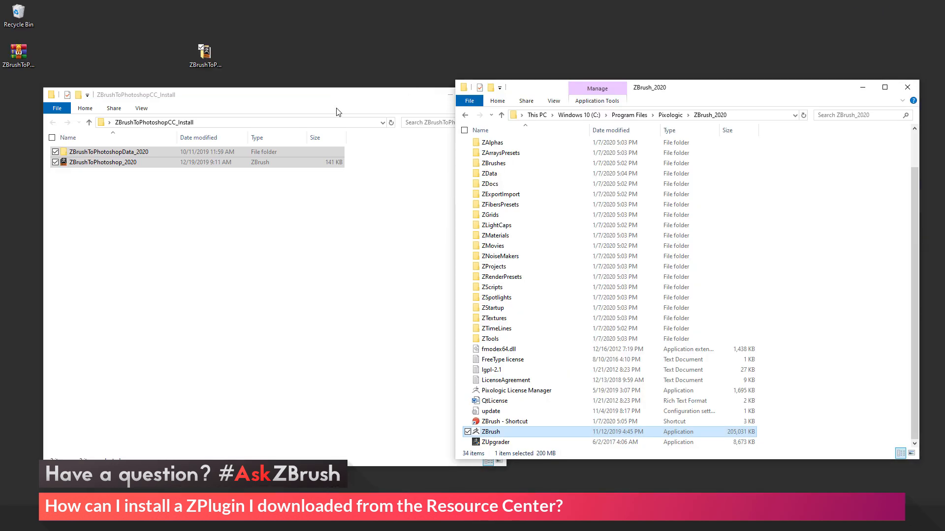
- Close the ZBrushToPhotoshopCC_Install folder and extract the LayerBrushDepth_Install folder from the LayerBrushDepth_v2.0_Install archive to the desktop, then close the archive
key("ctrl+a")
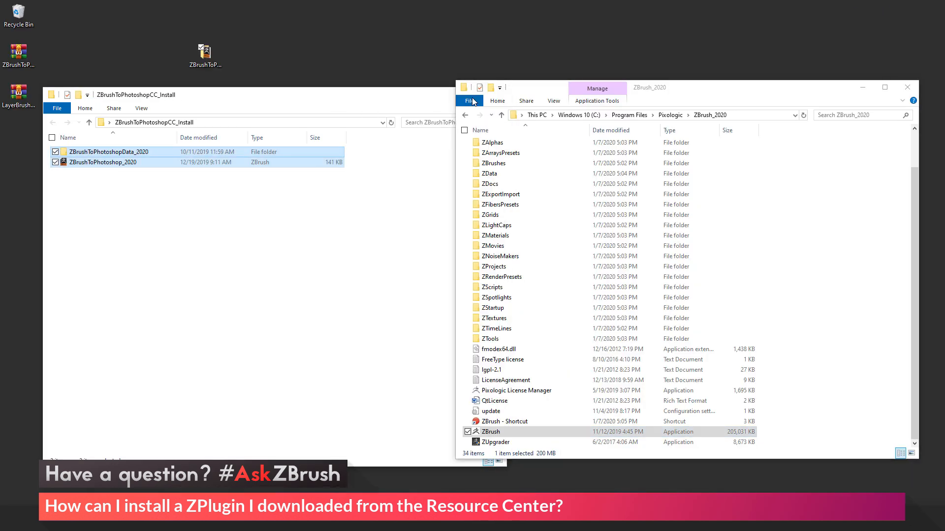
left_click(495, 94)
left_click(29, 101)
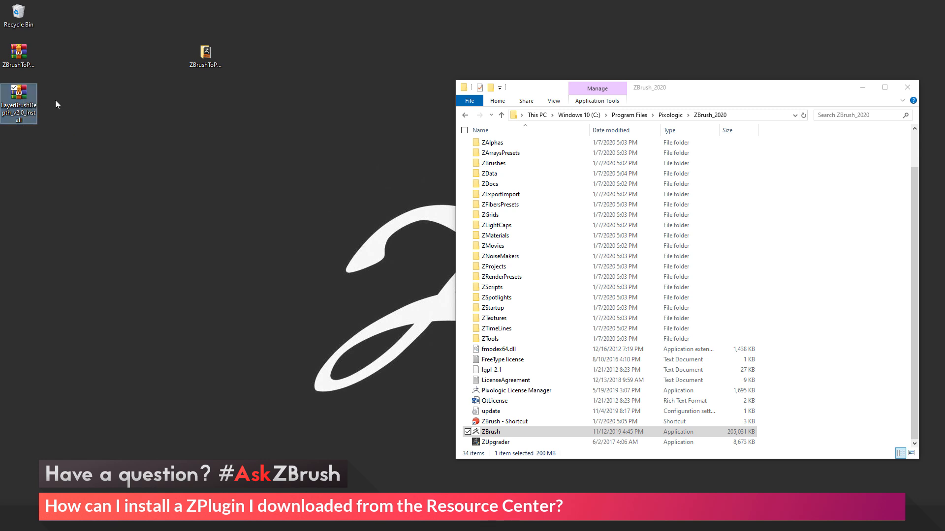
double_click(23, 107)
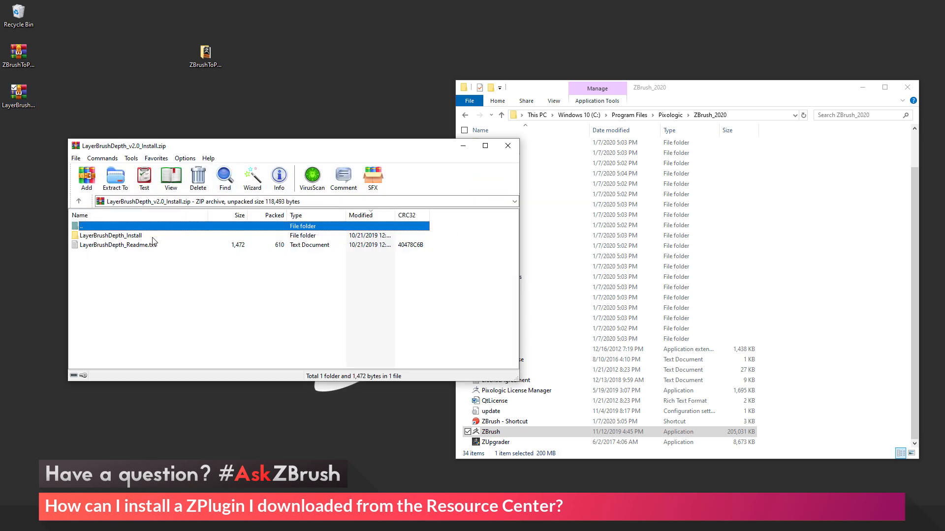
left_click(144, 248)
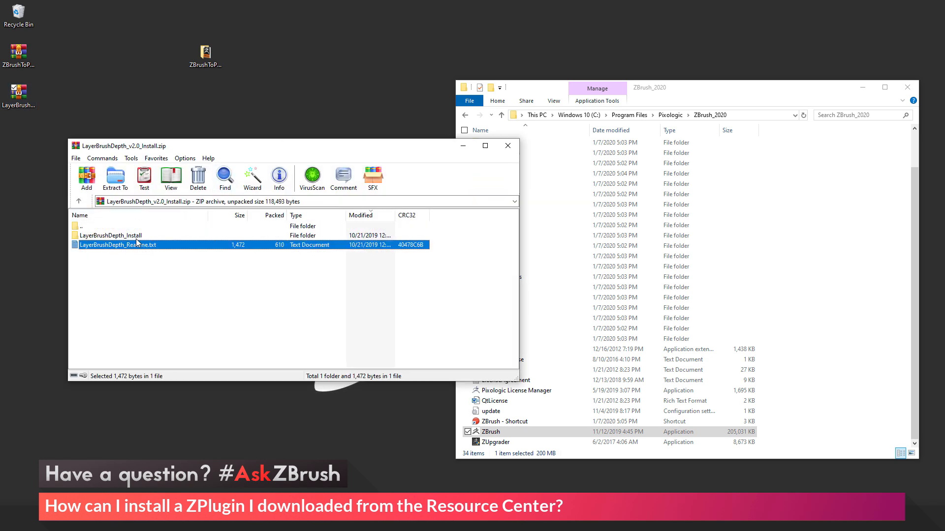
left_click(134, 240)
left_click_drag(139, 239, 312, 84)
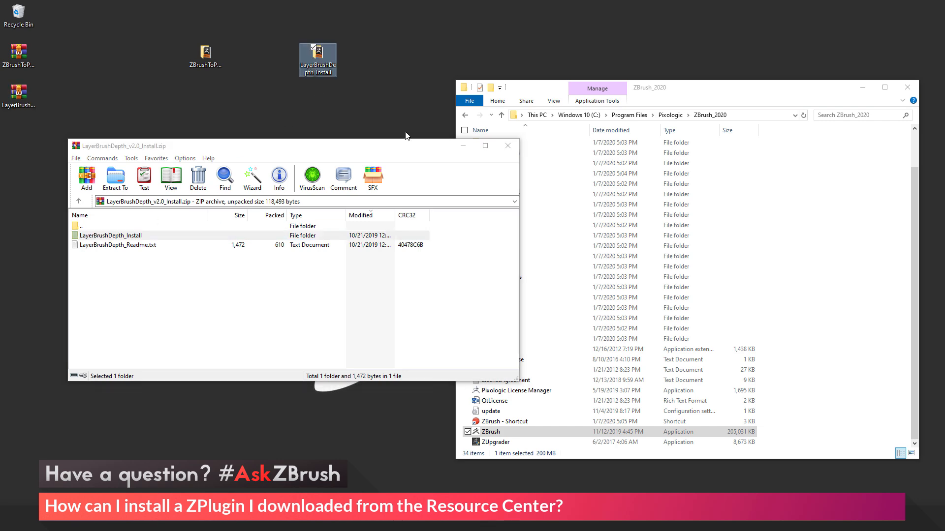
left_click(508, 146)
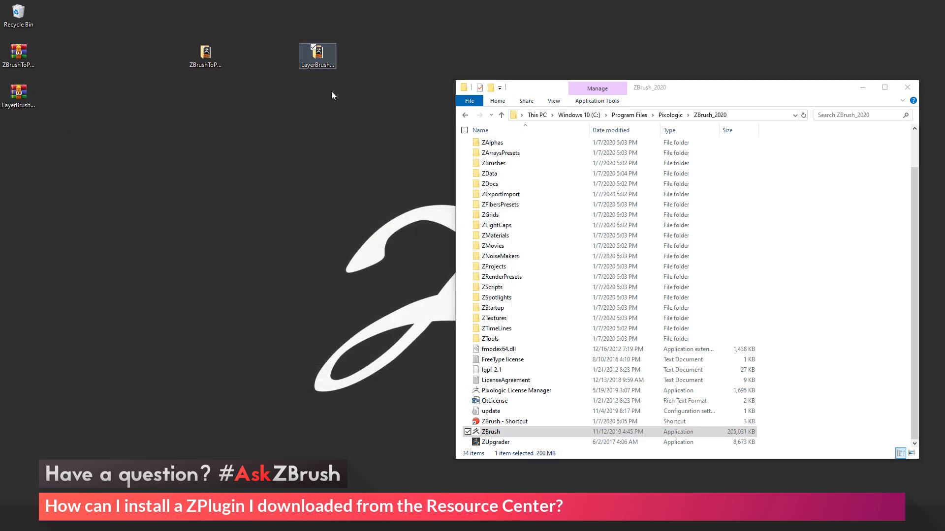
- Open the extracted LayerBrushDepth_Install folder beside the ZBrush_2020 window and examine its data folder and plugin file
double_click(323, 67)
left_click_drag(598, 88, 192, 104)
left_click(109, 160)
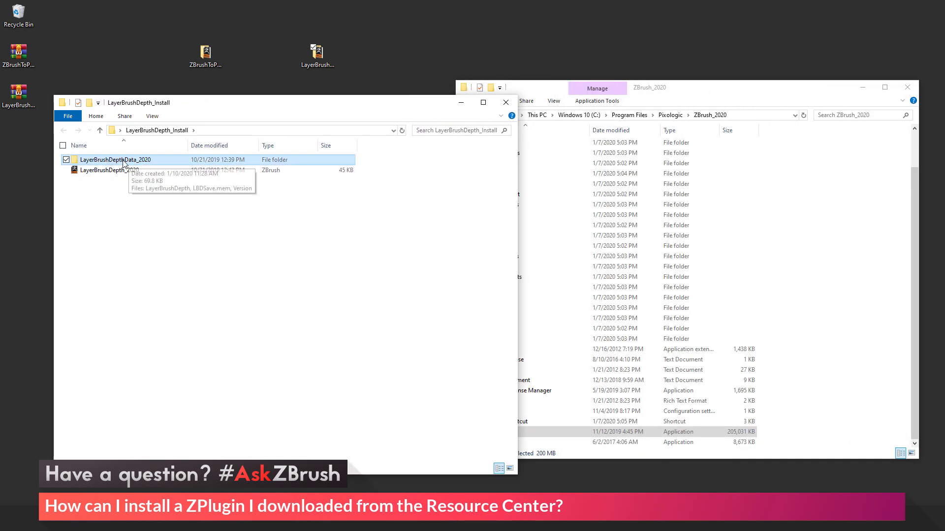
left_click(127, 171)
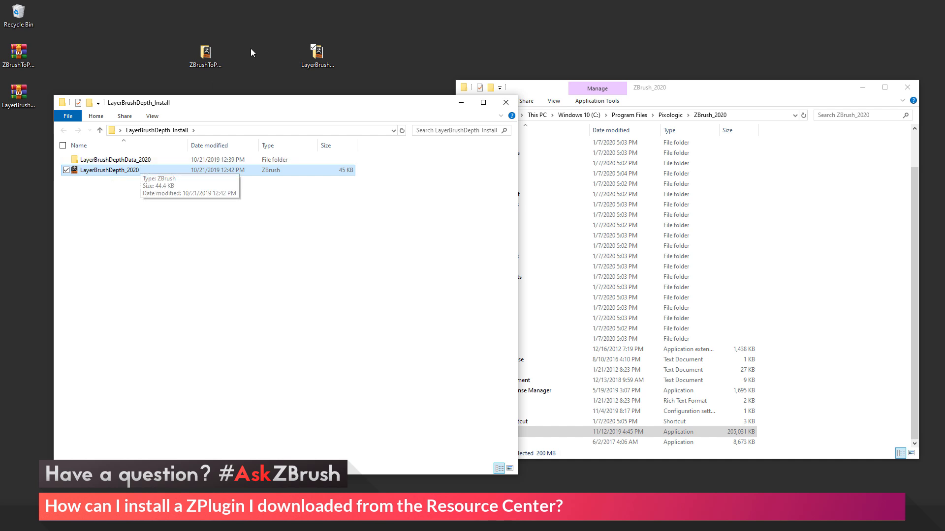
- Move LayerBrushDepthData_2020 and LayerBrushDepth_2020 into the ZPlugs64 folder inside ZBrush_2020's ZStartup folder, and check both items there
left_click(678, 91)
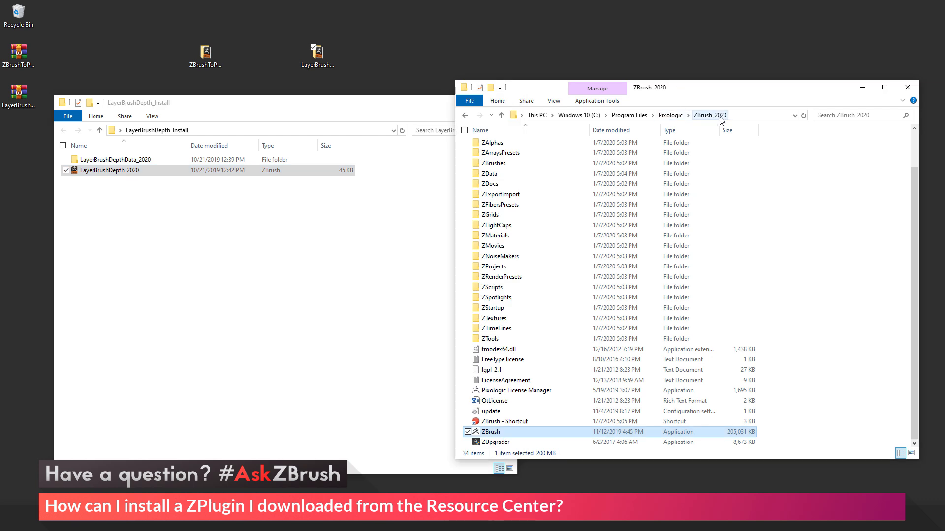
double_click(493, 308)
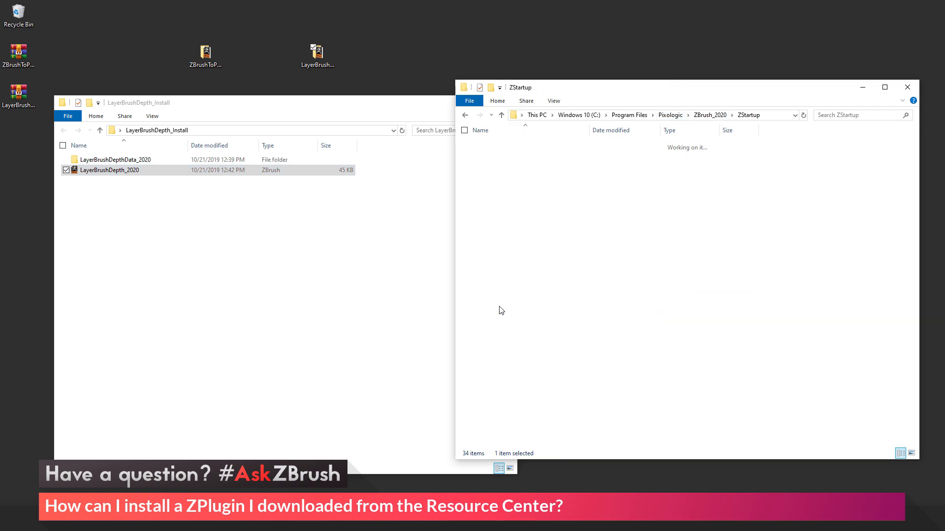
double_click(498, 332)
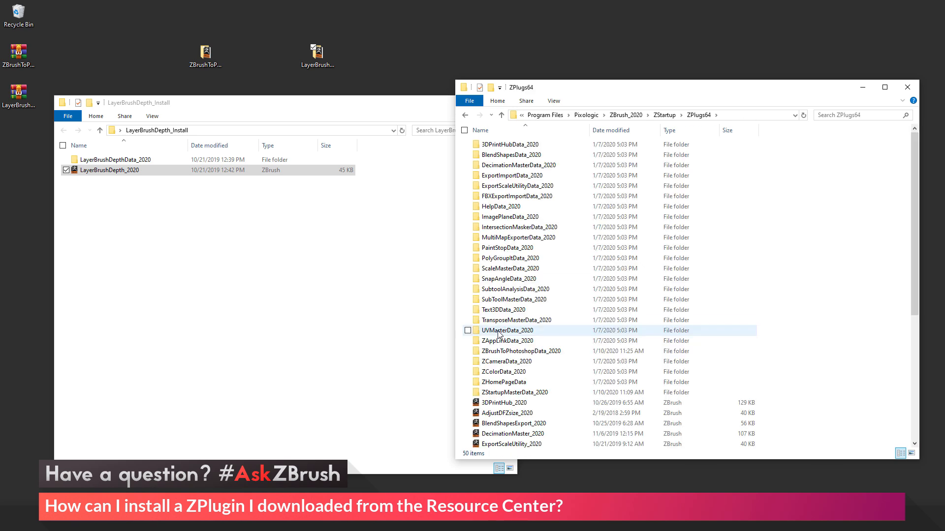
left_click(192, 231)
left_click_drag(159, 230, 764, 361)
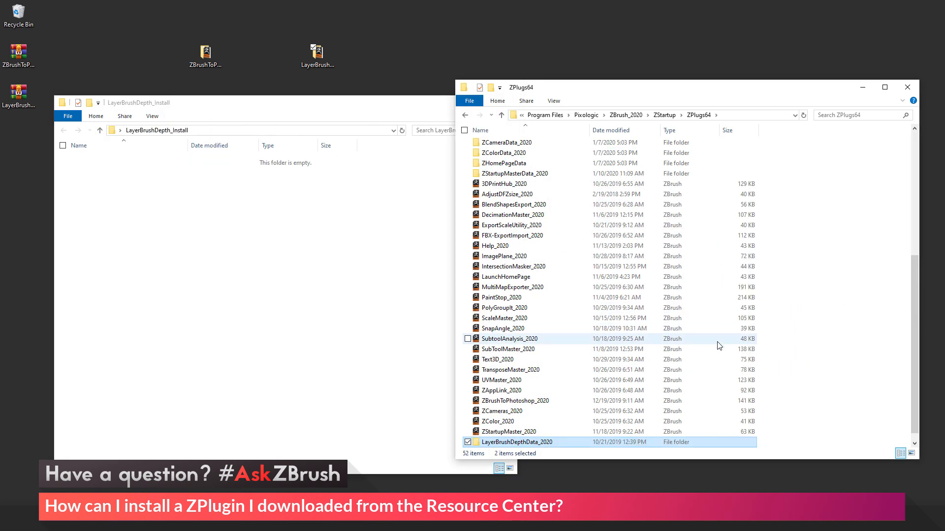
scroll(546, 331, "down", 1)
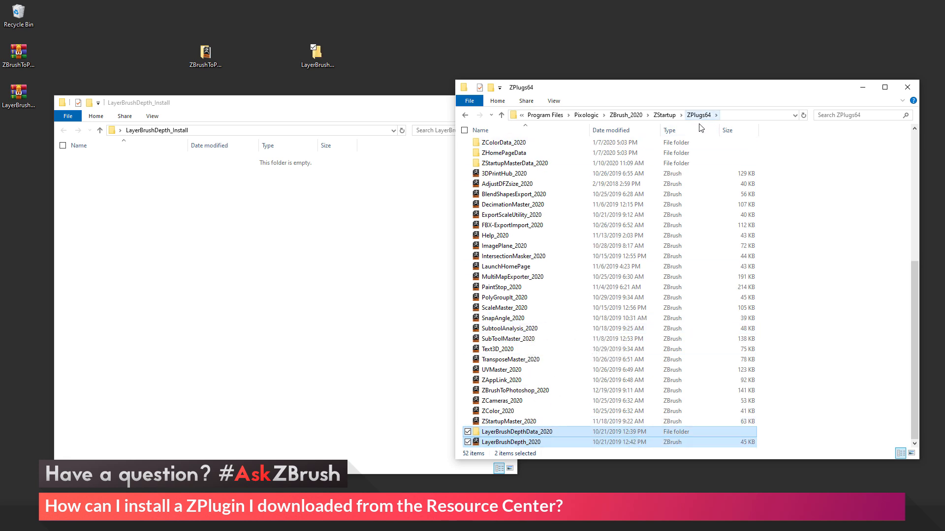
left_click(531, 443)
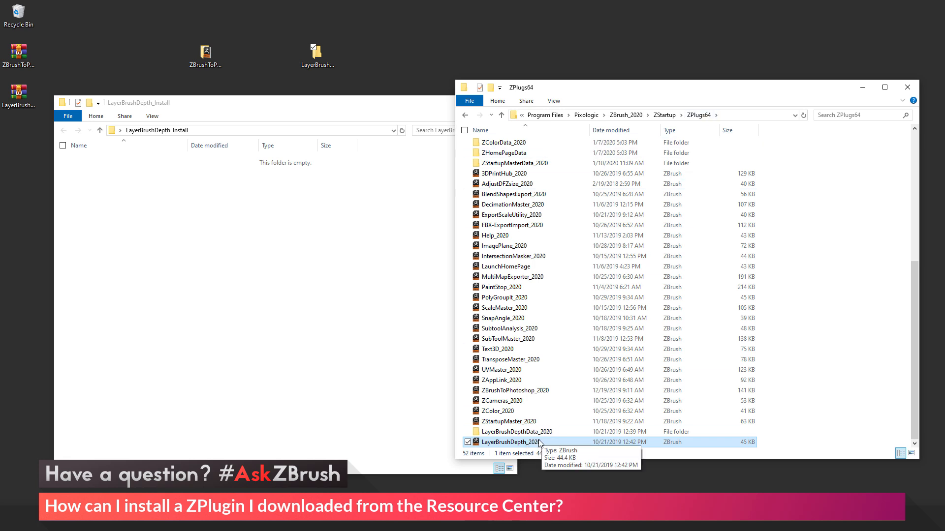
left_click(520, 433)
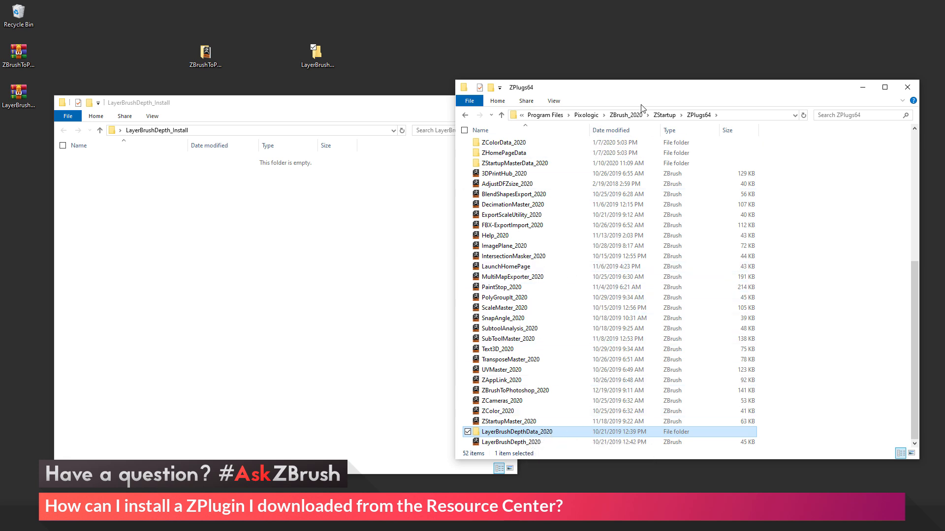
- Launch ZBrush from the ZBrush_2020 folder and expand the Layer Brush Depth plugin to check its controls
left_click(626, 116)
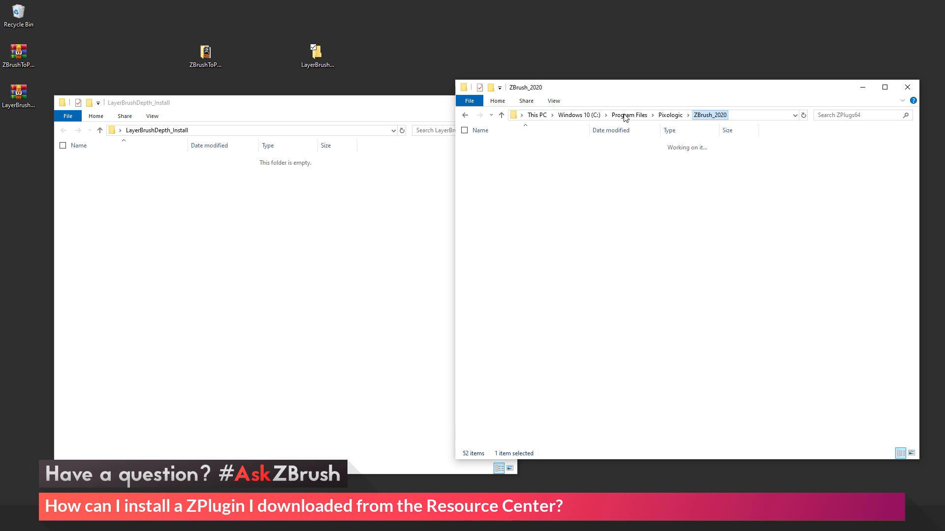
scroll(559, 303, "down", 2)
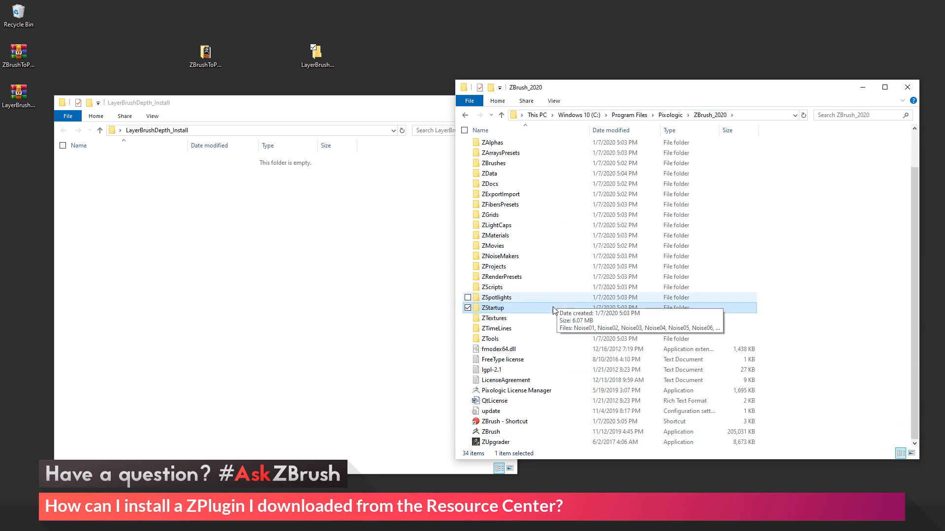
left_click(509, 433)
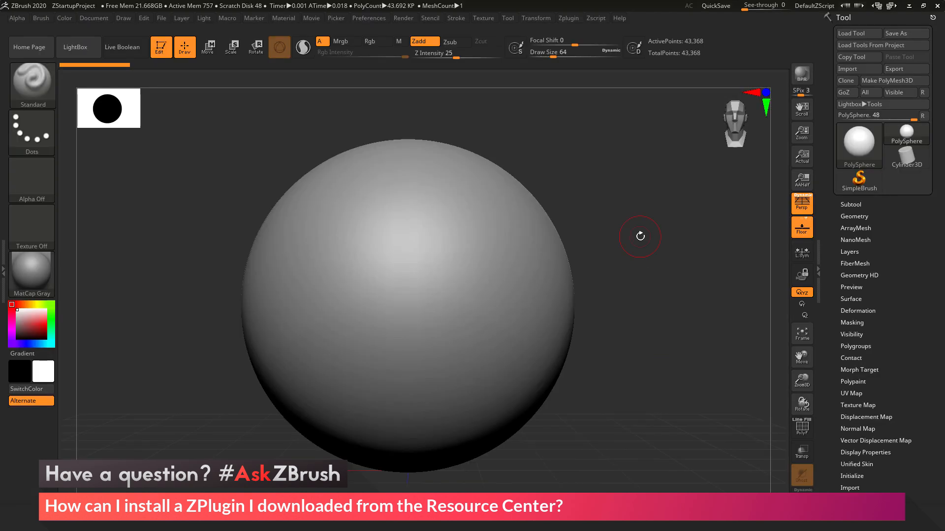
left_click(568, 18)
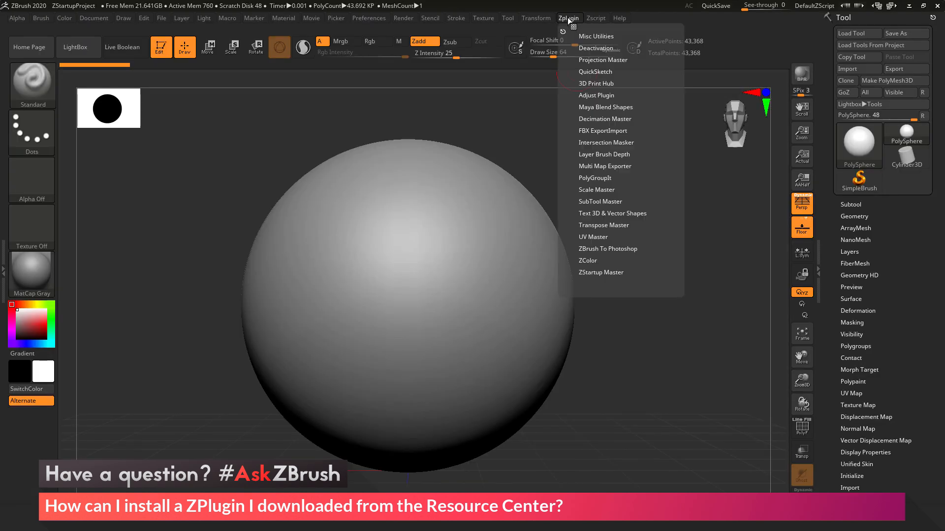
left_click(601, 154)
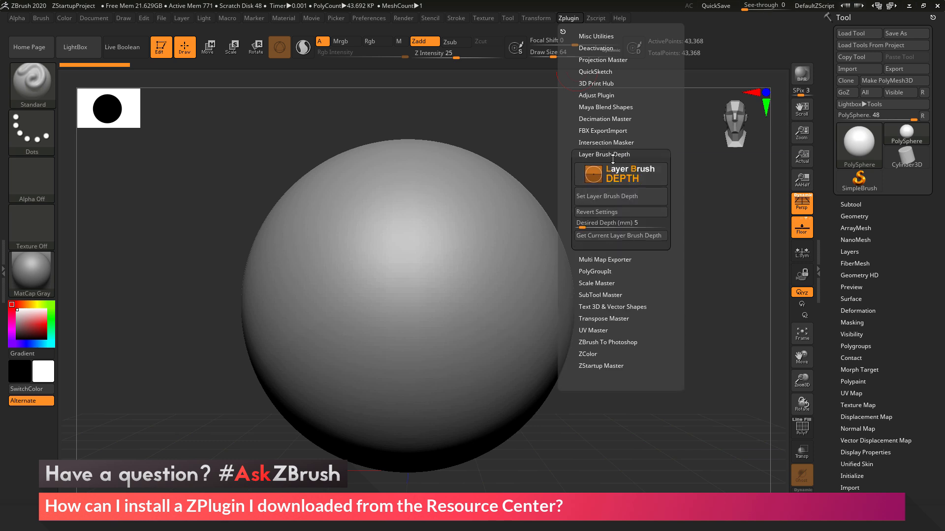